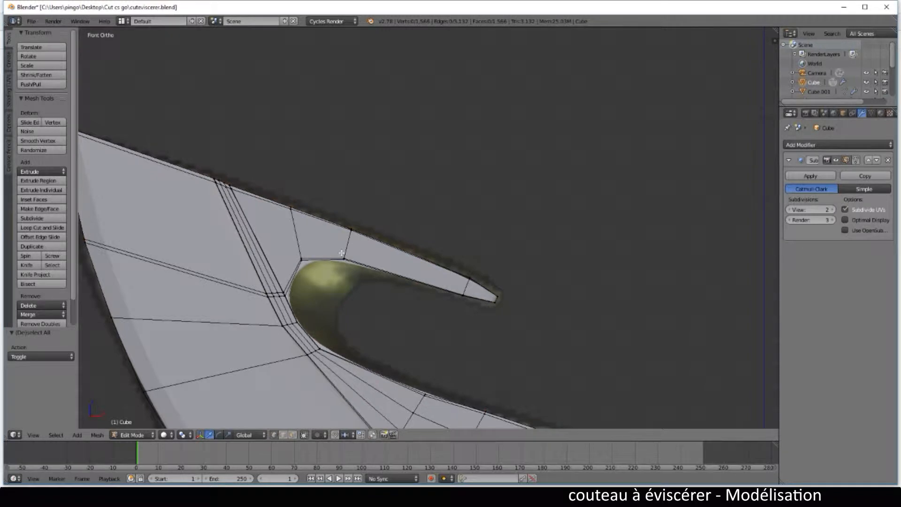
right_click(342, 255)
scroll(343, 296, "up", 3)
scroll(343, 296, "up", 3)
middle_click_drag(297, 355, 480, 260, "shift")
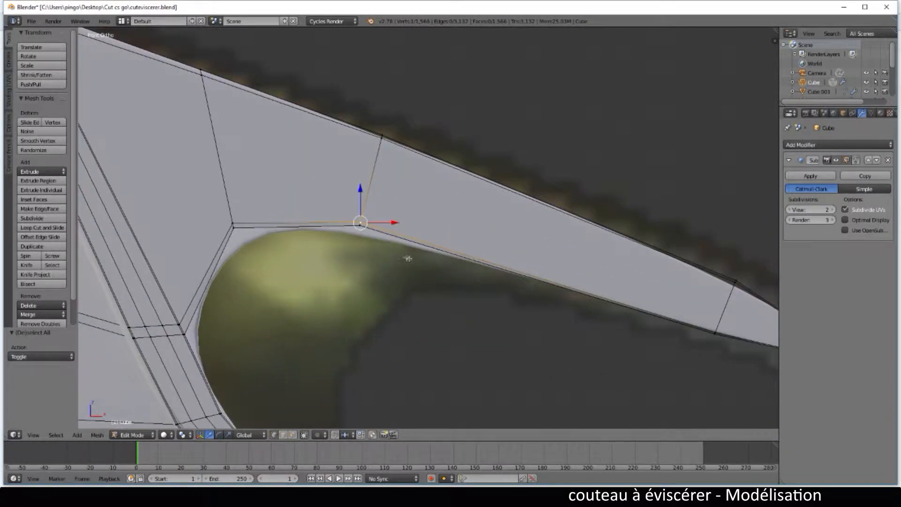
right_click(370, 229, "alt")
scroll(370, 229, "down", 3)
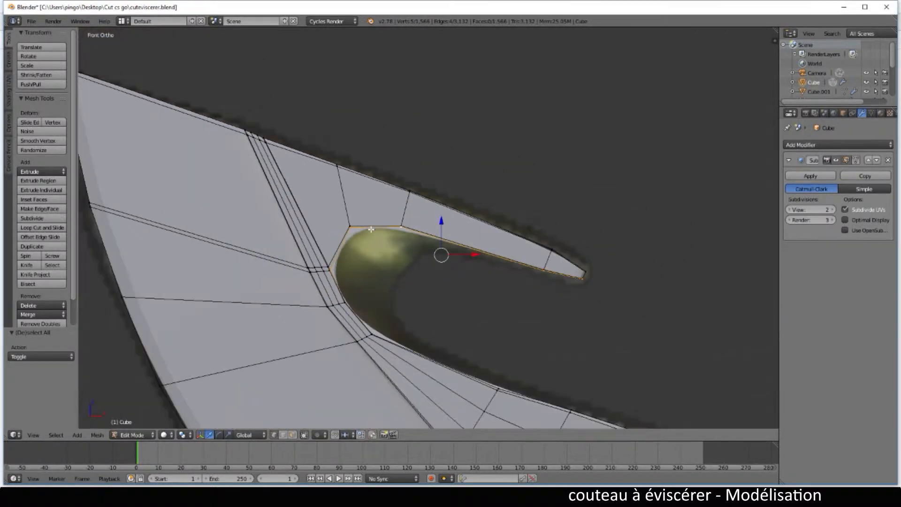
scroll(398, 280, "down", 1)
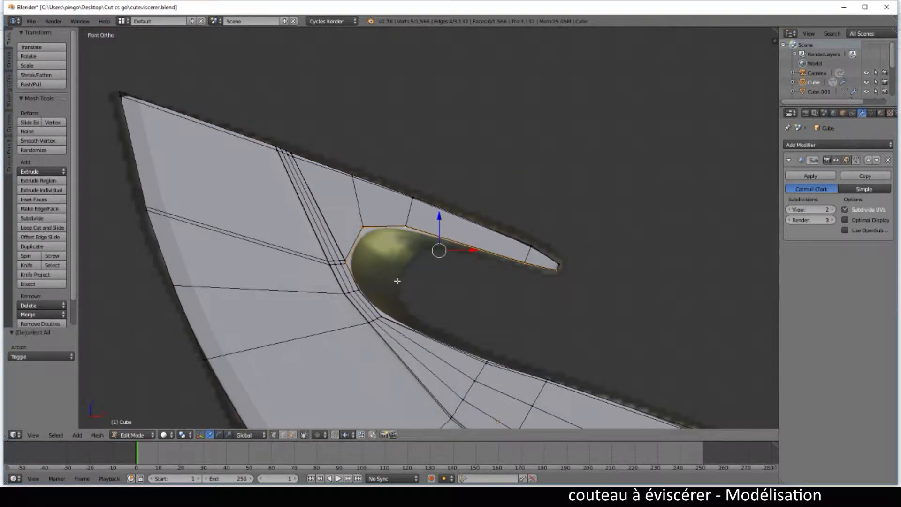
scroll(397, 281, "up", 2)
scroll(397, 281, "up", 2)
Step: Switch to wireframe and box-select only the vertices at the notch's upper corner, where the prong's straight underside begins
key("z")
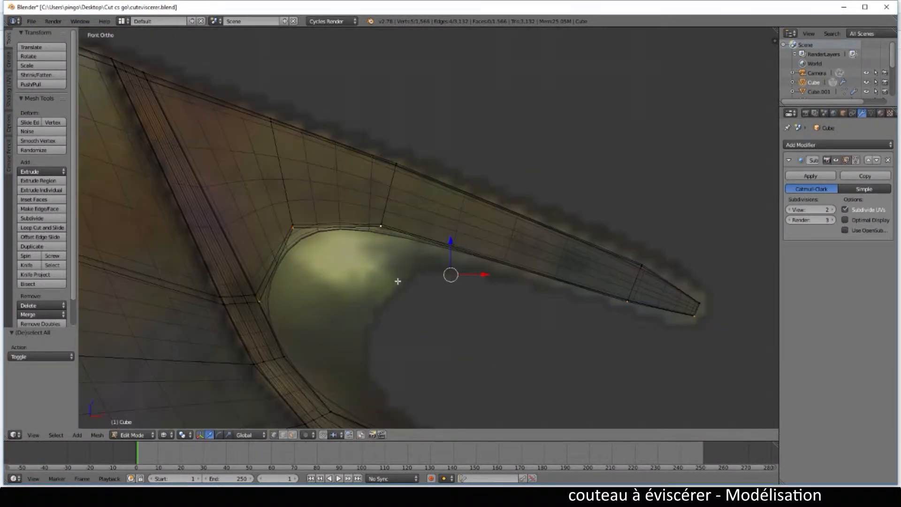
scroll(390, 277, "up", 5)
key("a")
key("b")
left_click_drag(304, 220, 312, 229)
middle_click_drag(469, 340, 233, 208, "shift")
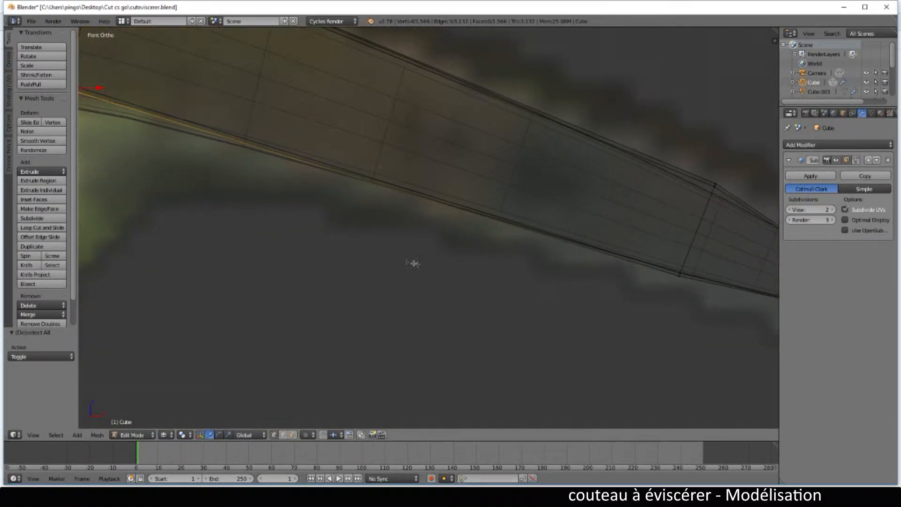
scroll(453, 281, "down", 5)
scroll(227, 249, "up", 5)
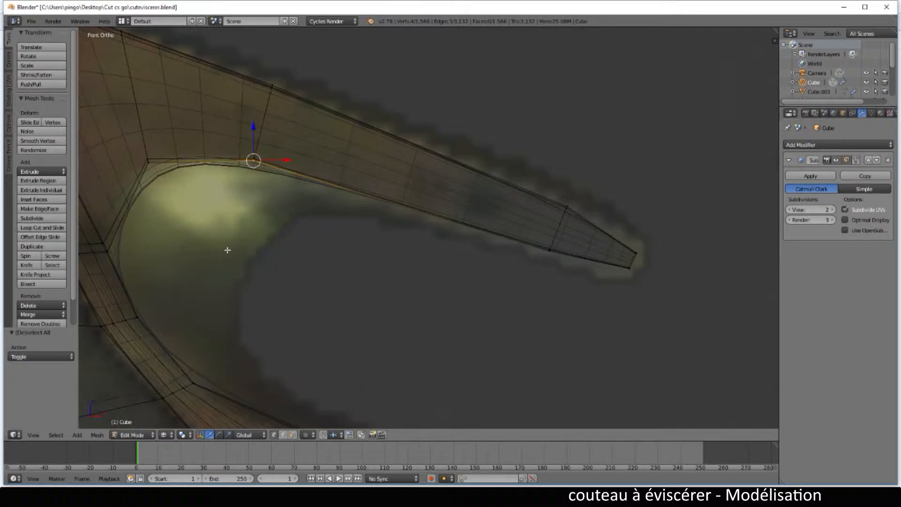
Step: Try to rip the selected upper-corner vertices from the mesh and undo the rip
key("v")
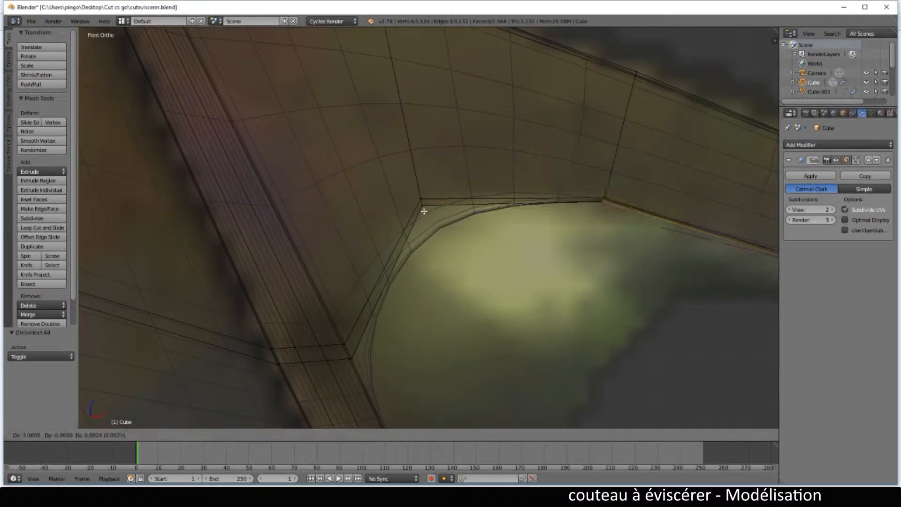
right_click(429, 228)
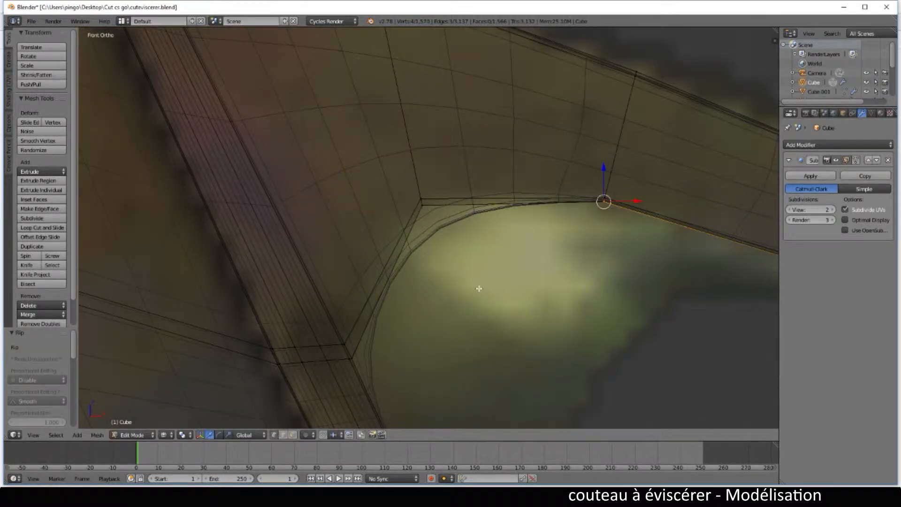
key("ctrl+z")
Step: Add the next two groups of vertices along the notch's inner outline to the selection, at its upper inner bend and inner side
key("b")
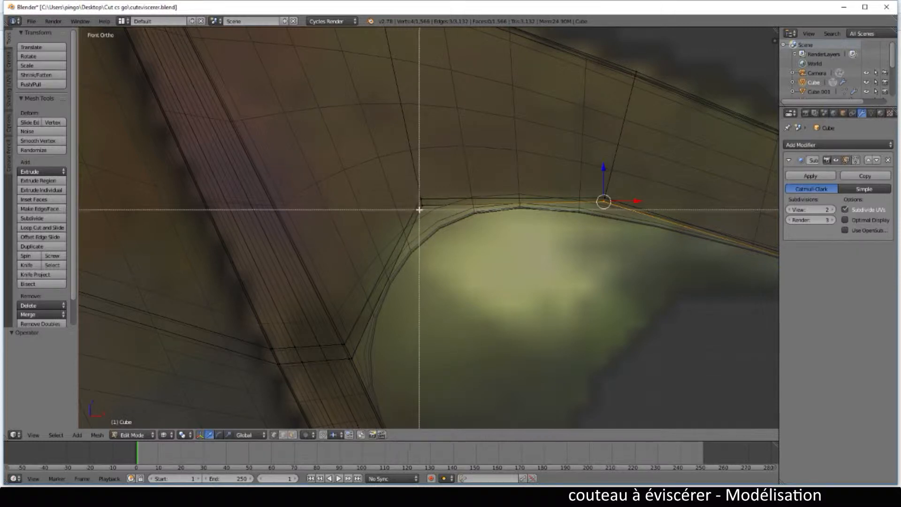
left_click_drag(420, 203, 432, 217)
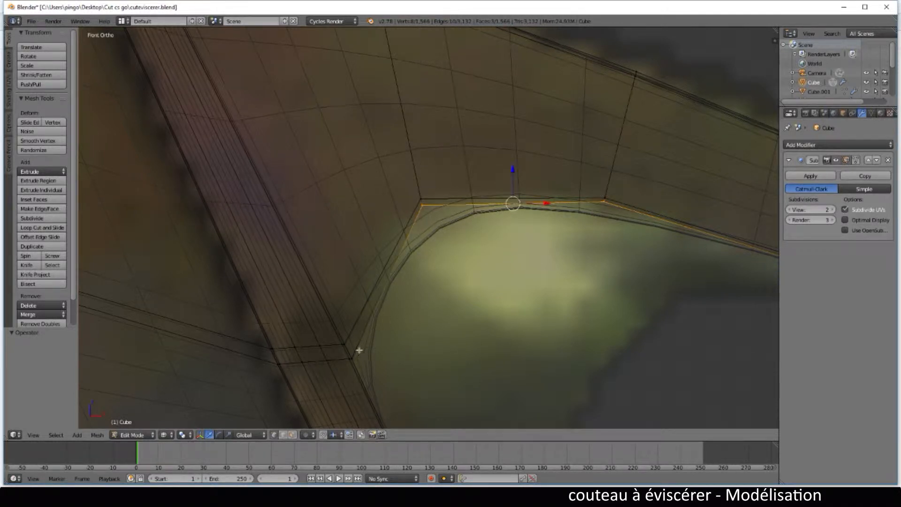
middle_click_drag(394, 368, 352, 258, "shift")
scroll(352, 258, "up", 6)
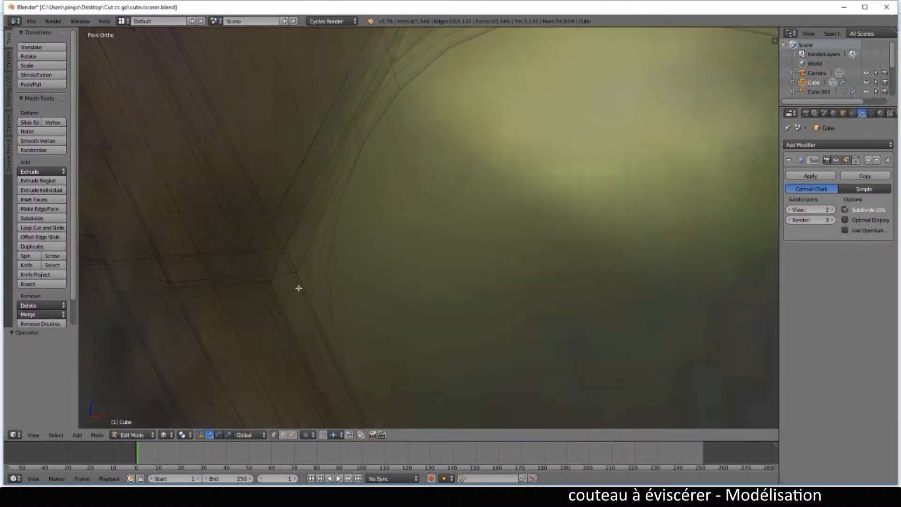
scroll(202, 312, "up", 5)
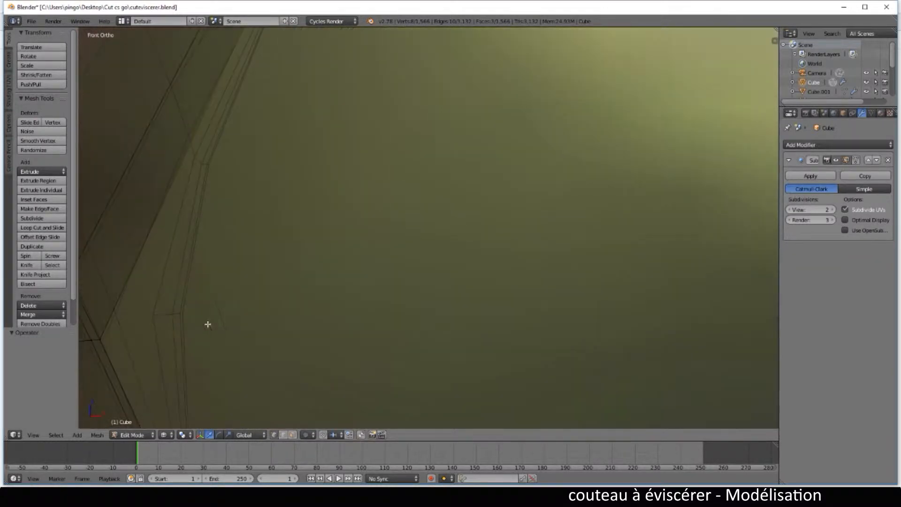
scroll(356, 253, "down", 5)
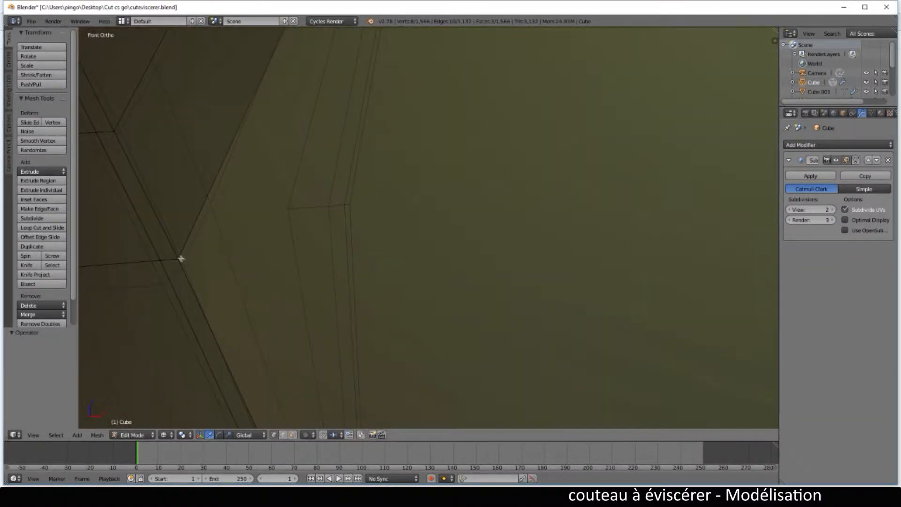
key("b")
left_click_drag(175, 253, 185, 272)
scroll(239, 298, "down", 7)
scroll(243, 299, "down", 4)
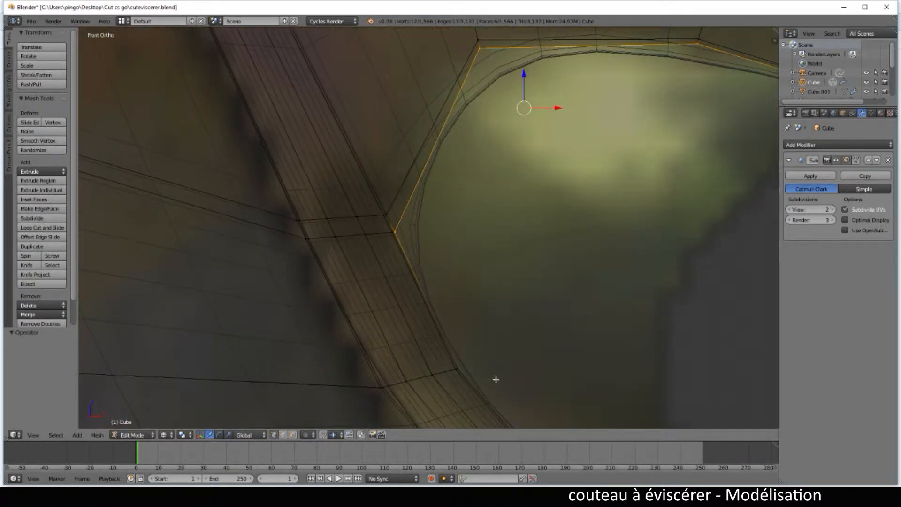
Step: Extend the selection with the next two groups of vertices down the notch's inner outline, ending at its lower bend
middle_click_drag(496, 379, 410, 252, "shift")
scroll(360, 253, "up", 3)
key("b")
left_click_drag(340, 258, 350, 268)
scroll(399, 321, "down", 2)
middle_click_drag(458, 361, 349, 230, "shift")
scroll(350, 236, "down", 4)
scroll(385, 264, "up", 5)
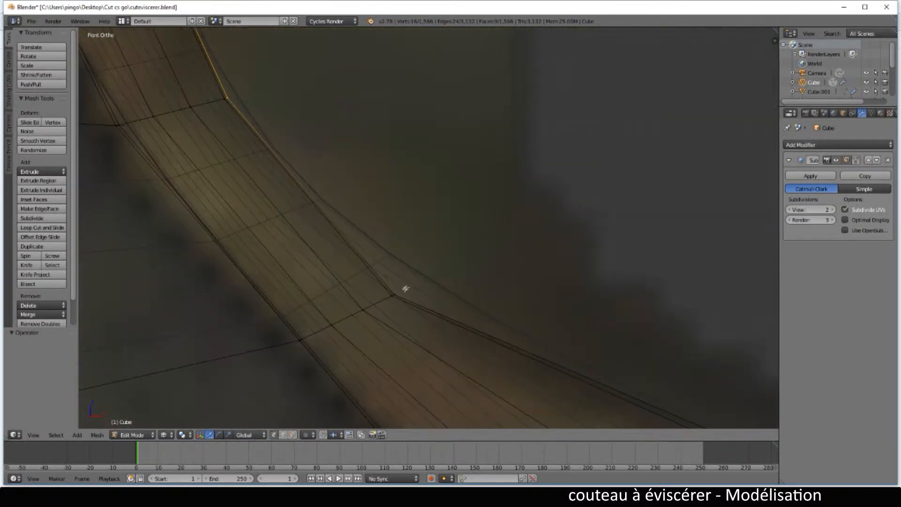
scroll(401, 310, "up", 3)
key("b")
left_click_drag(365, 336, 375, 353)
scroll(374, 353, "down", 5)
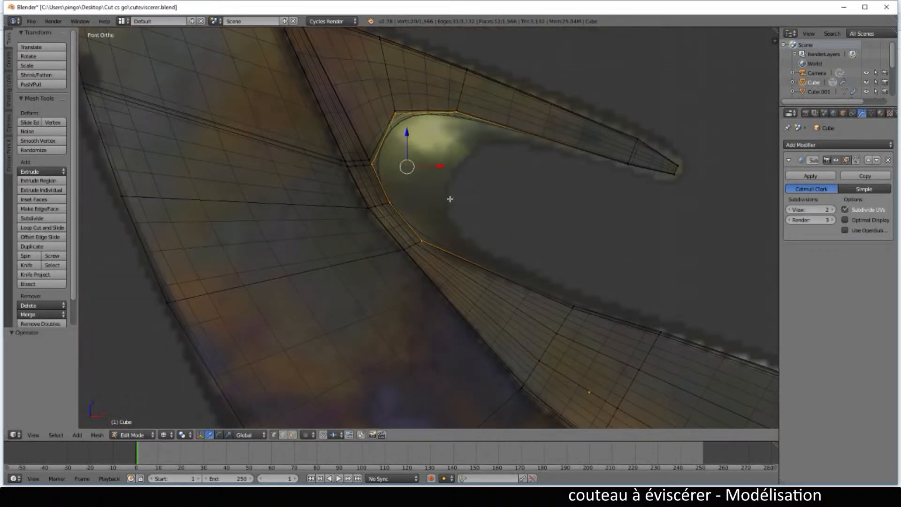
Step: Extrude the selected inner faces of the notch by about 0.165 and scale them down to about 0.528
scroll(450, 199, "up", 1)
key("e")
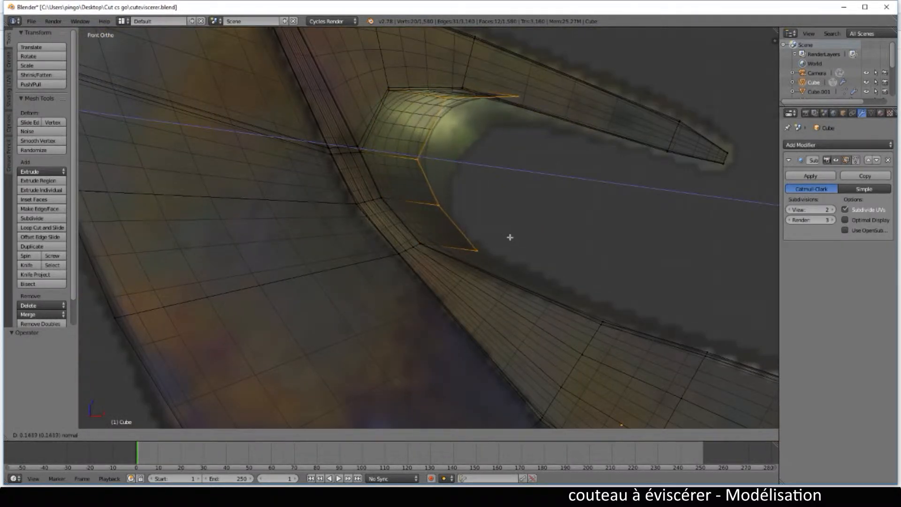
left_click(511, 238)
key("s")
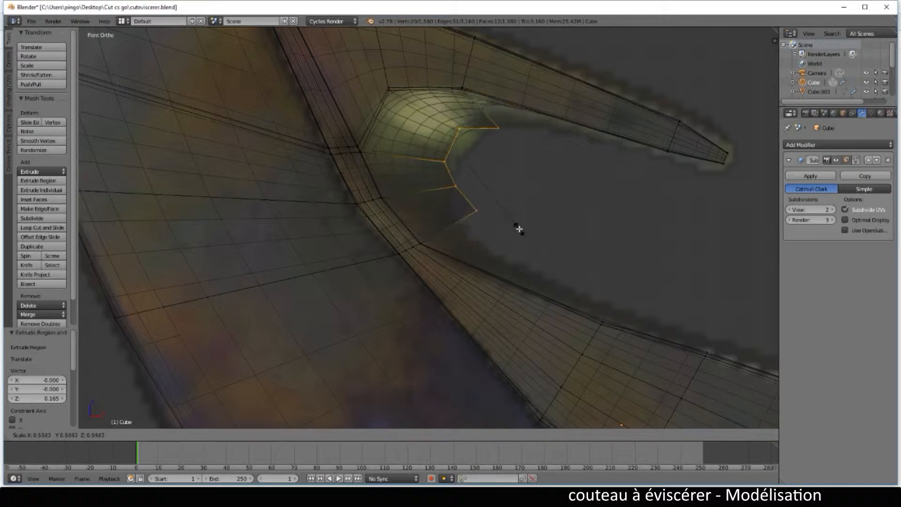
left_click(518, 228)
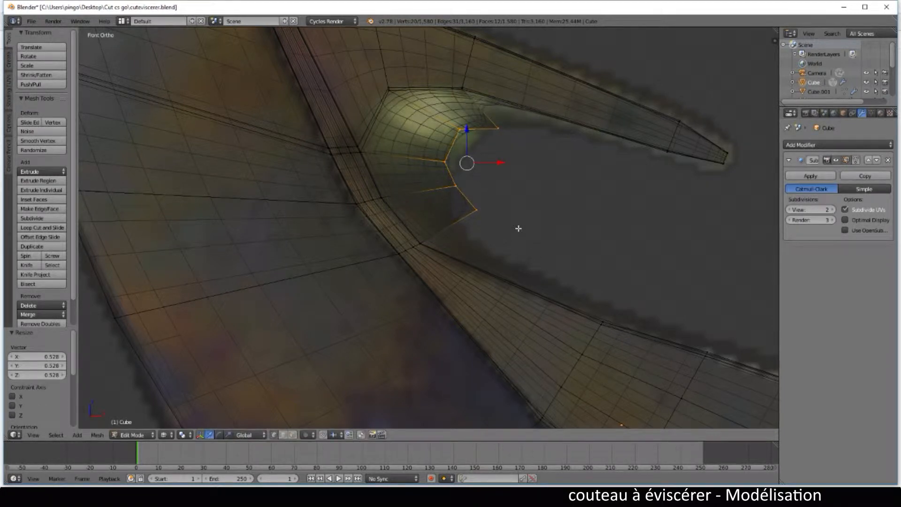
Step: Check the extrusion in solid shading, disable the Subdivision Surface modifier's viewport display, and return to wireframe
key("shift+z")
middle_click_drag(524, 231, 422, 319, "shift")
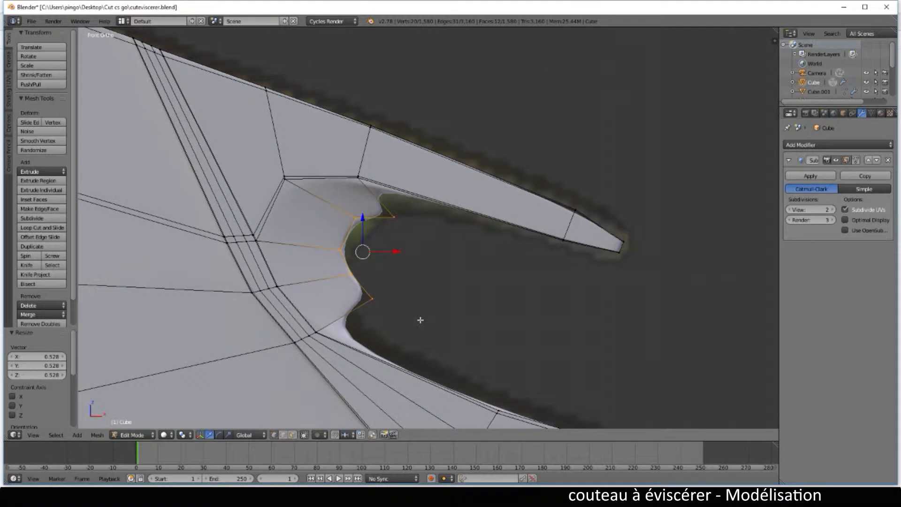
left_click(836, 161)
key("shift+z")
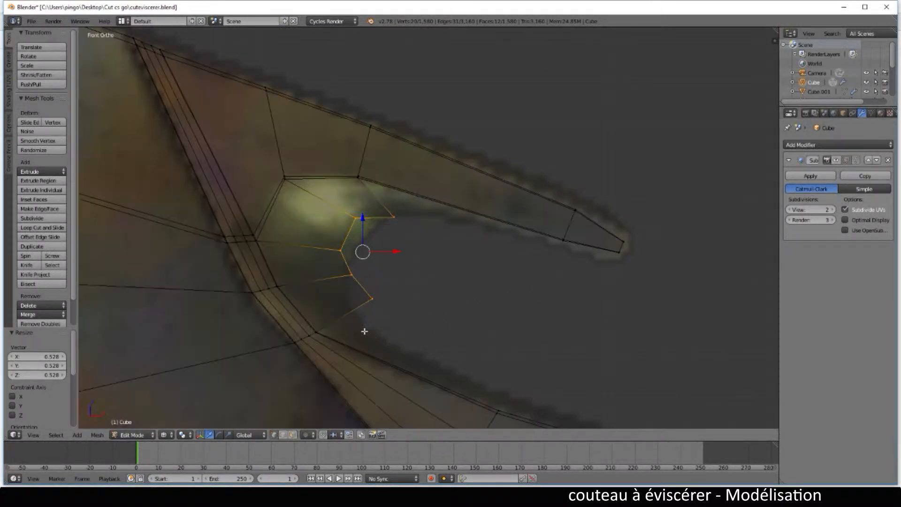
scroll(364, 331, "down", 2)
scroll(382, 338, "up", 2)
scroll(312, 394, "up", 2)
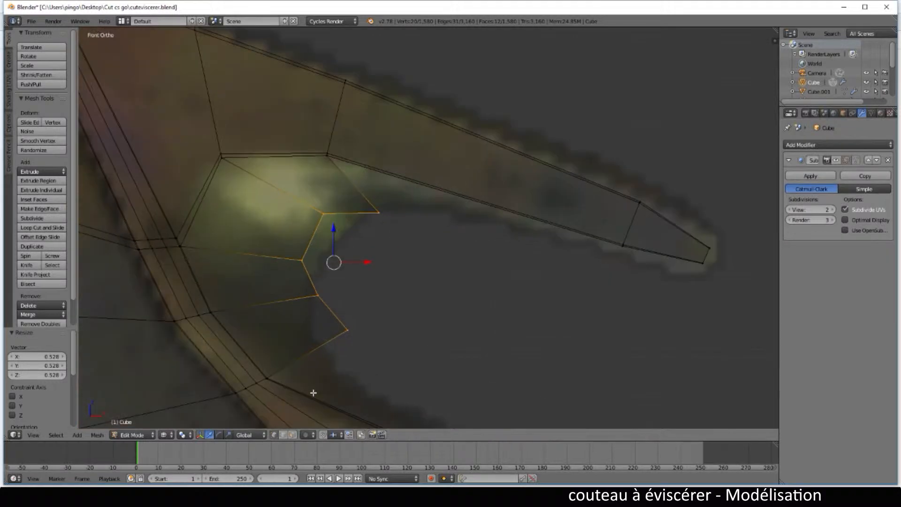
Step: Select the edge at the lower end of the extrusion in edge mode and inspect the notch in solid shading
left_click(283, 435)
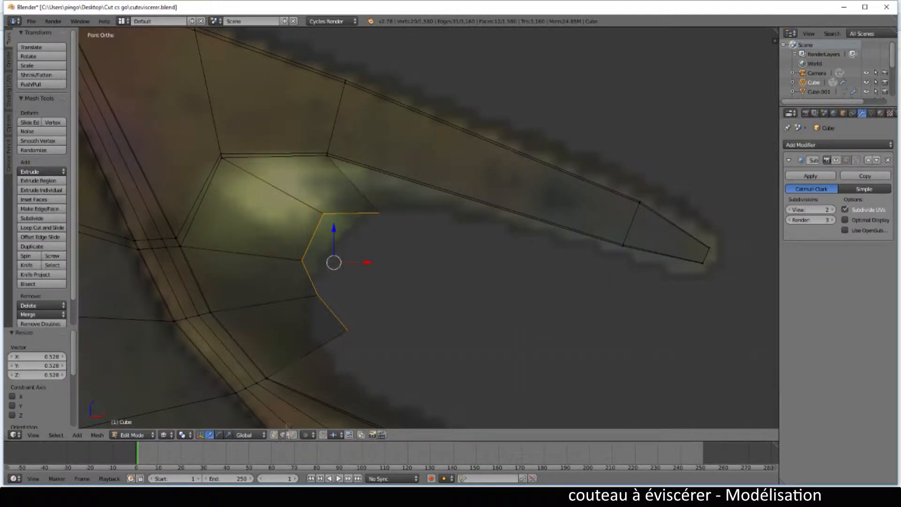
right_click(292, 362)
scroll(358, 379, "down", 2)
mouse_move(369, 379)
middle_mouse_down()
mouse_move(348, 359)
mouse_move(342, 371)
mouse_move(360, 394)
middle_mouse_up()
key("KP_1")
key("z")
scroll(360, 374, "up", 3)
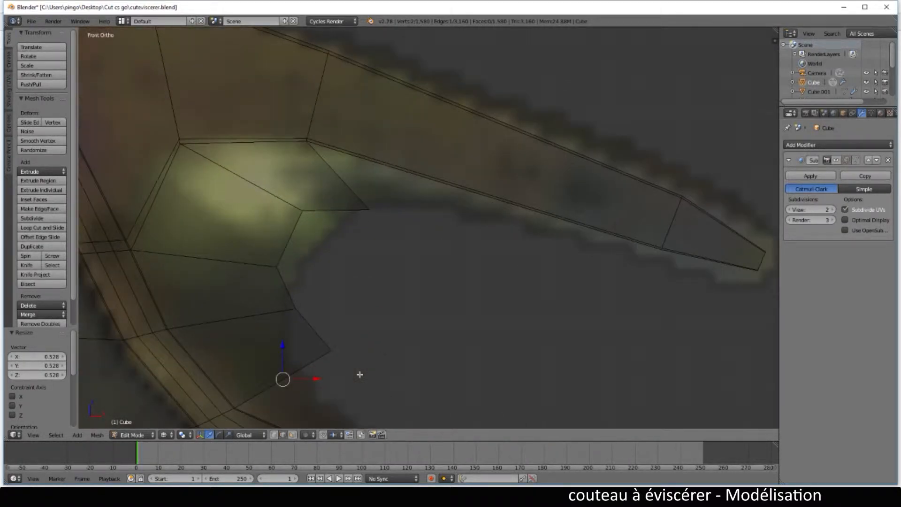
scroll(359, 374, "down", 3)
key("z")
middle_click_drag(372, 364, 354, 364)
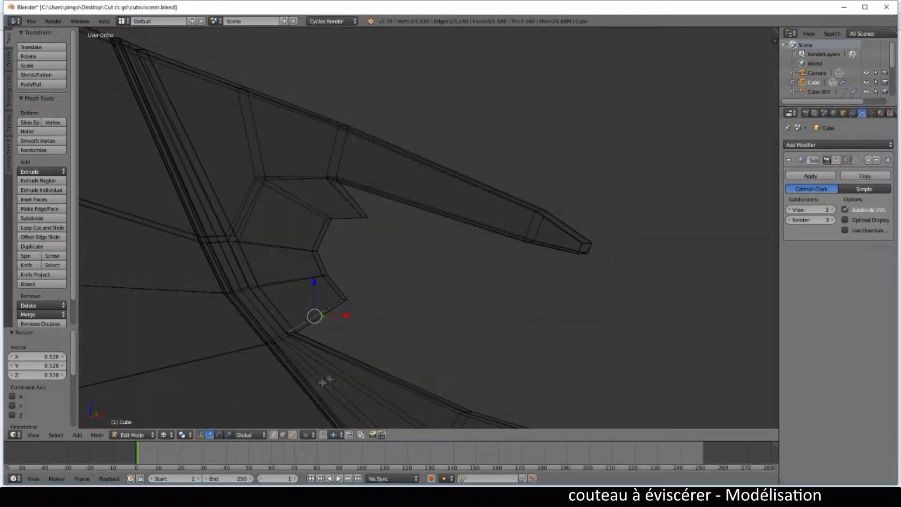
key("z")
mouse_move(334, 376)
middle_mouse_down()
mouse_move(290, 346)
mouse_move(300, 372)
middle_mouse_up()
scroll(305, 371, "up", 3)
scroll(302, 373, "up", 2)
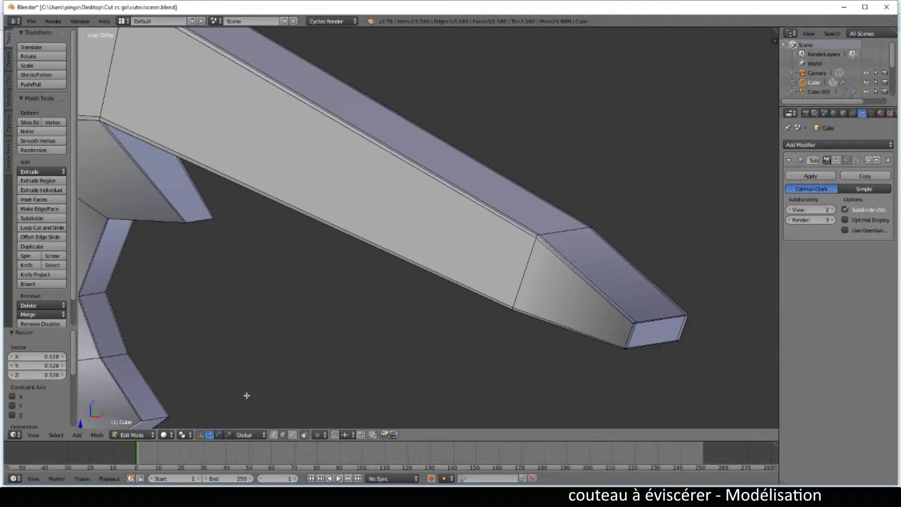
middle_click_drag(247, 396, 324, 311, "shift")
left_click(276, 435)
scroll(251, 355, "up", 1)
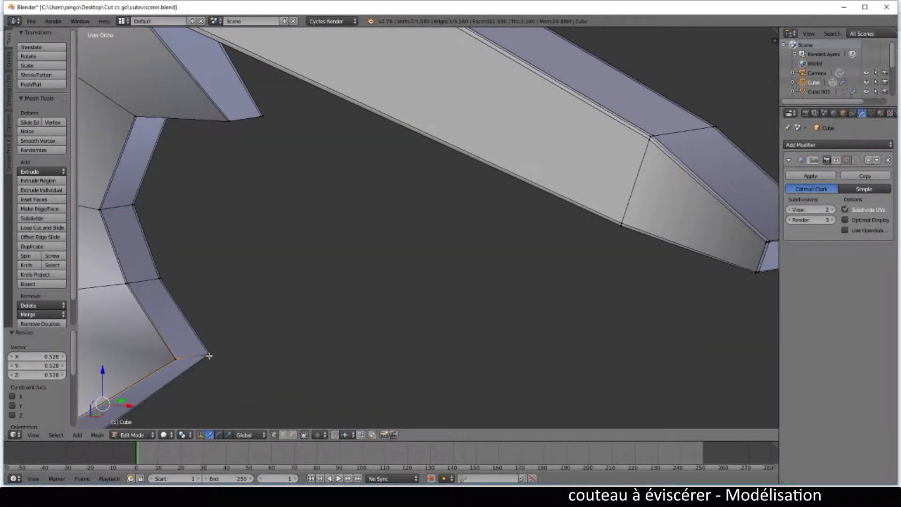
right_click(173, 360)
scroll(175, 361, "down", 5)
middle_click_drag(403, 392, 328, 284, "shift")
scroll(366, 343, "up", 3)
scroll(334, 390, "up", 1)
middle_click_drag(331, 393, 366, 276, "shift")
scroll(357, 318, "up", 2)
right_click(306, 334, "shift")
scroll(311, 341, "down", 4)
middle_click_drag(291, 296, 267, 313)
Step: Delete the two adjacent faces between the extrusion's lower end and the blade edge below it
left_click(292, 435)
right_click(311, 280)
middle_click_drag(334, 294, 319, 262)
right_click(219, 132, "shift")
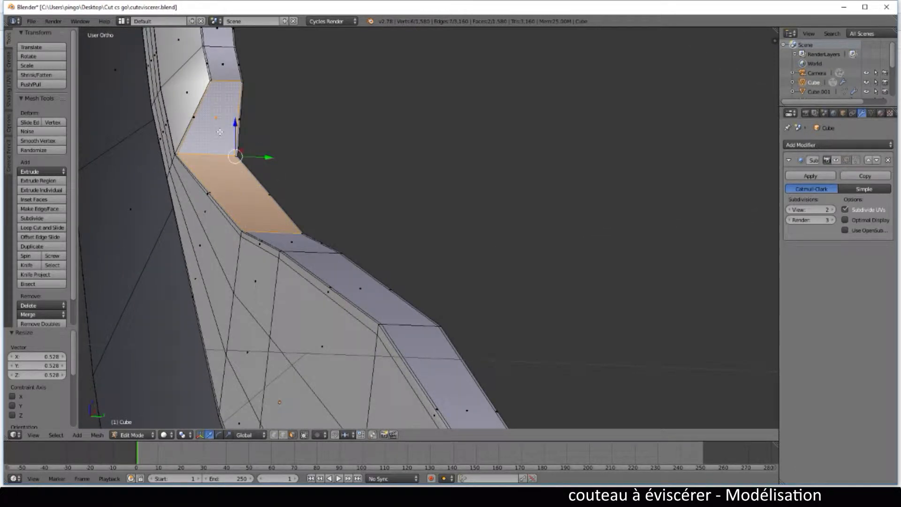
key("x")
left_click(218, 130)
middle_click_drag(244, 170, 249, 173)
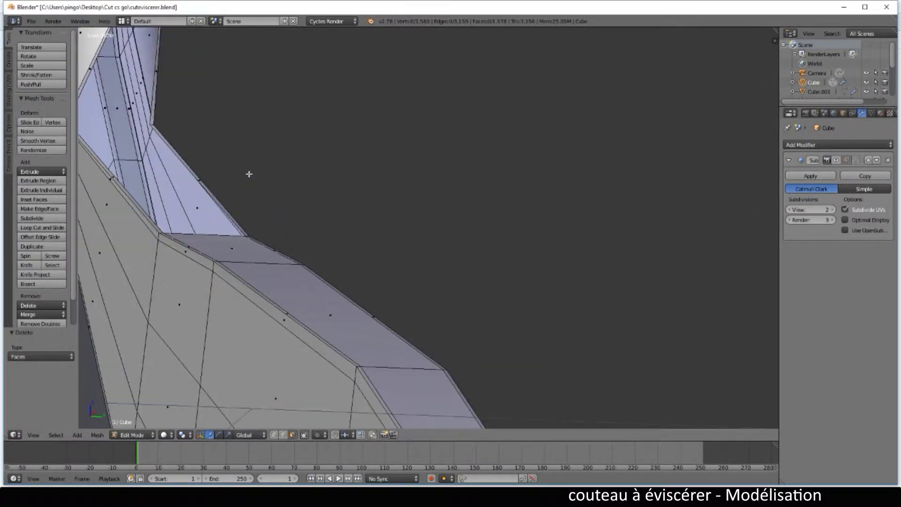
middle_click_drag(235, 219, 285, 385)
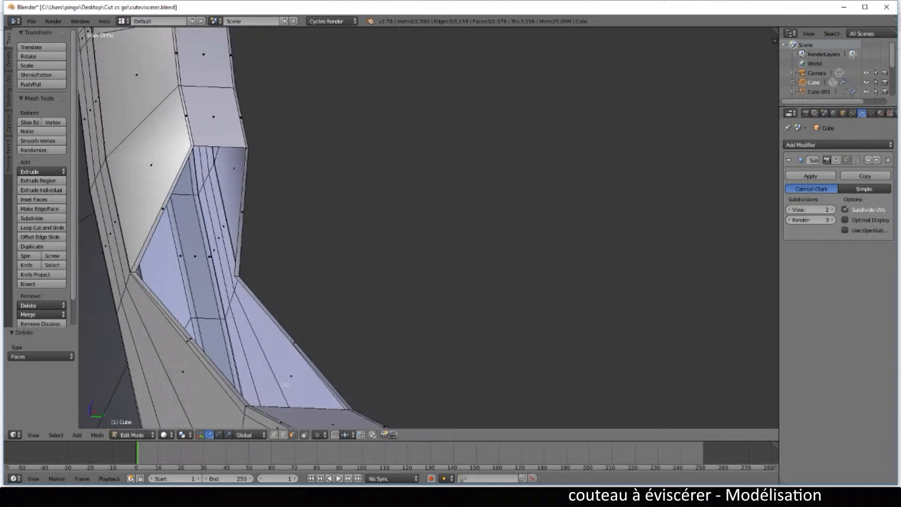
Step: Delete the narrow bevel faces bordering both sides of the opening below the extrusion
right_click(225, 382, "alt")
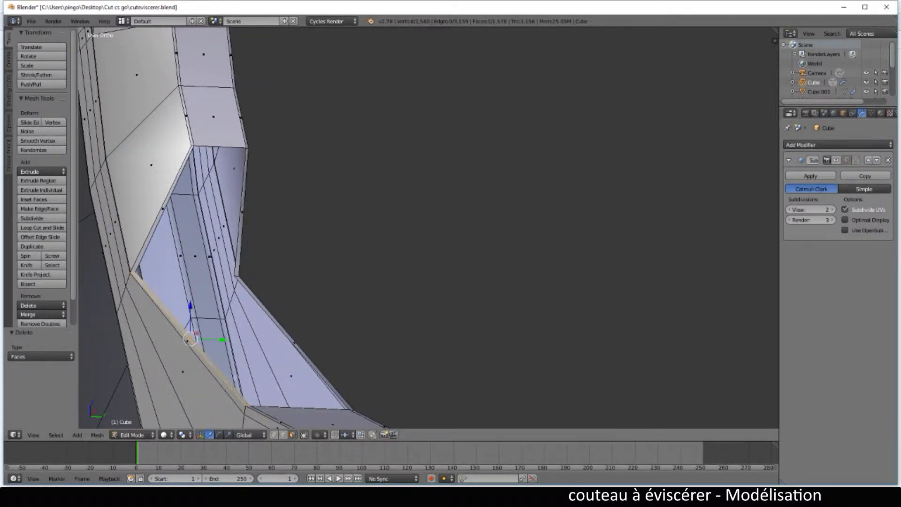
right_click(308, 357, "alt+shift")
right_click(165, 206, "alt+shift")
right_click(241, 206, "alt+shift")
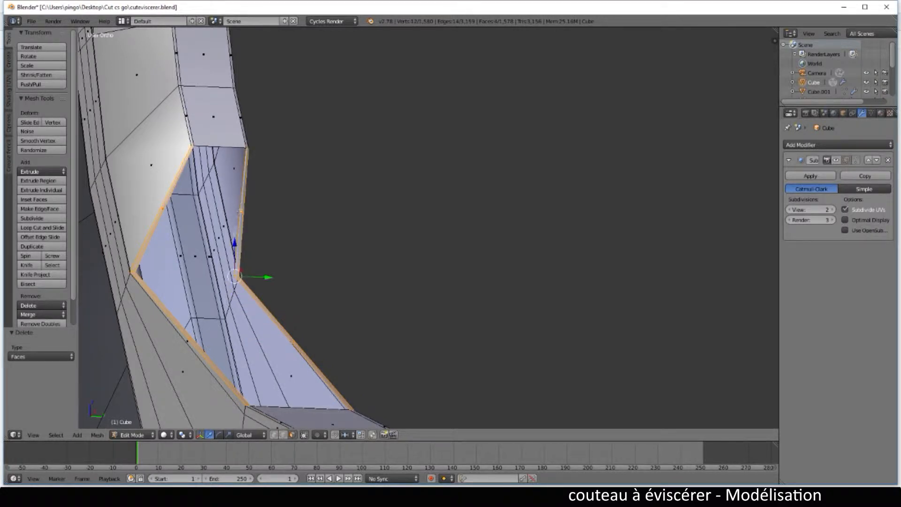
key("x")
left_click(242, 282)
Step: Select the short cross edges at the blade-edge corner below the notch opening, including their narrow bevel edges
scroll(241, 285, "down", 3)
middle_click_drag(258, 303, 313, 333)
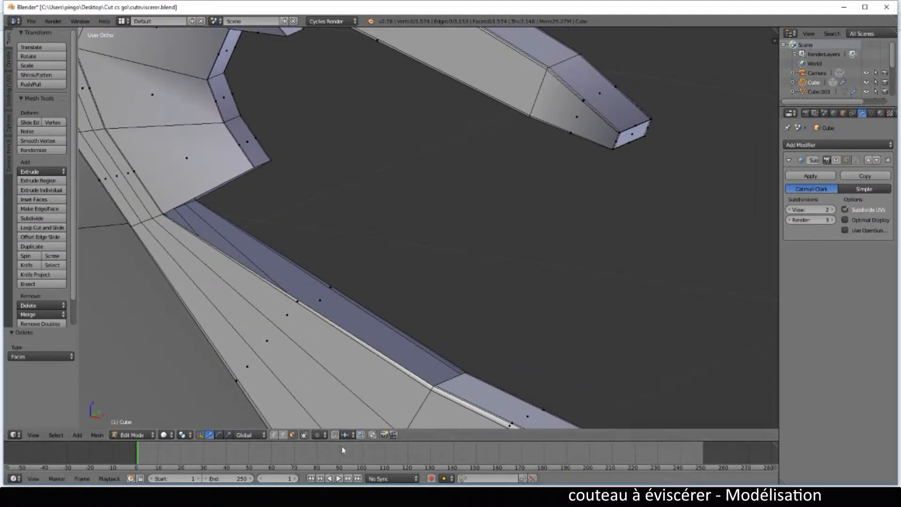
left_click(291, 435)
scroll(389, 349, "down", 3)
middle_click_drag(389, 349, 368, 293)
scroll(342, 306, "up", 4)
scroll(311, 317, "up", 5)
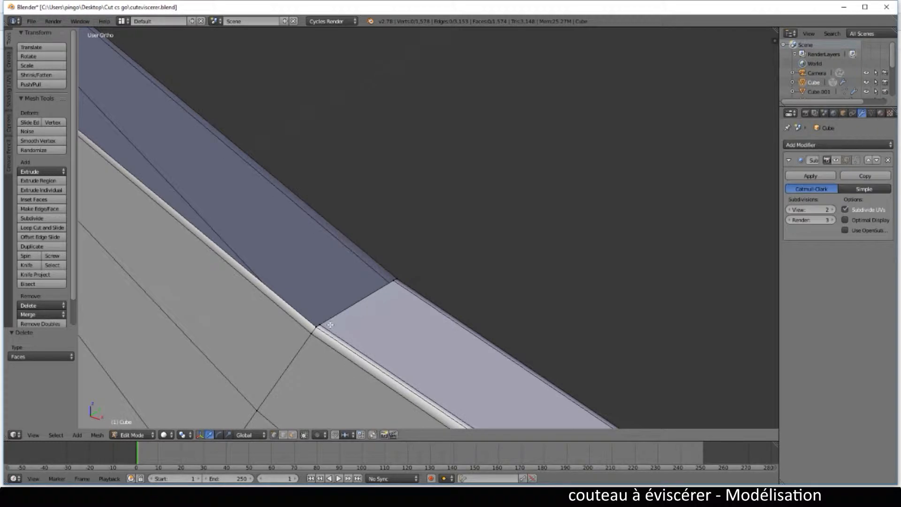
key("KP_1")
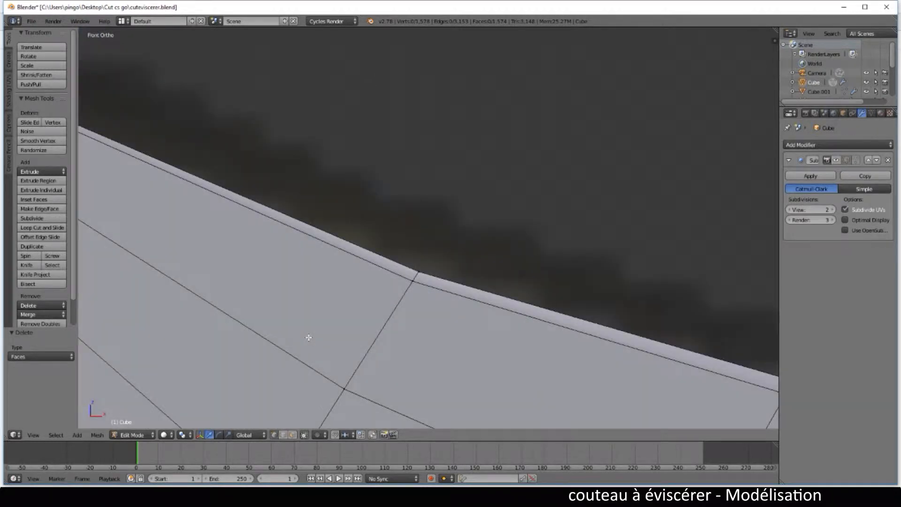
key("shift+z")
key("ctrl+b")
left_click_drag(411, 274, 418, 284)
mouse_move(389, 319)
middle_mouse_down()
mouse_move(351, 346)
mouse_move(372, 358)
middle_mouse_up()
Step: Extrude the selected cross edges up toward the notch by -0.296 in X and 0.180 in Z, following the reference image
key("shift+z")
key("KP_1")
key("shift+z")
scroll(412, 355, "down", 6)
middle_click_drag(453, 257, 442, 298, "shift")
scroll(442, 299, "up", 3)
key("e")
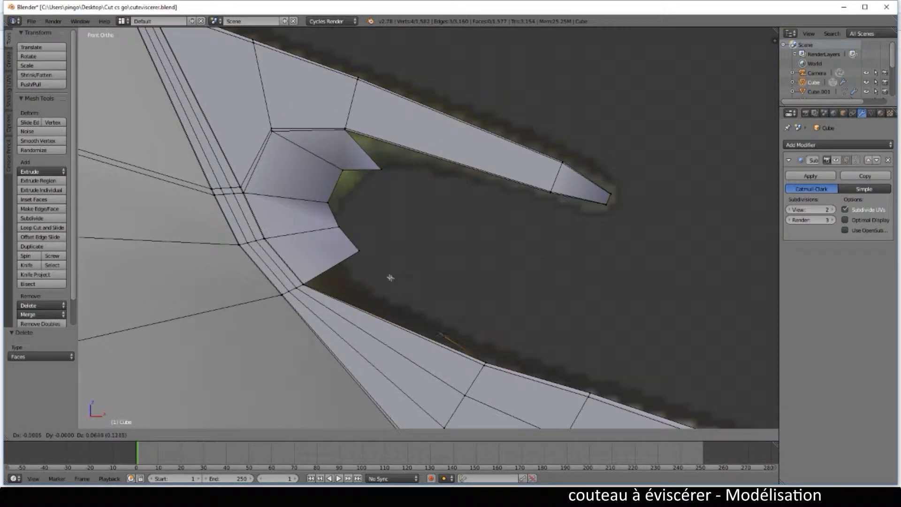
left_click(322, 238)
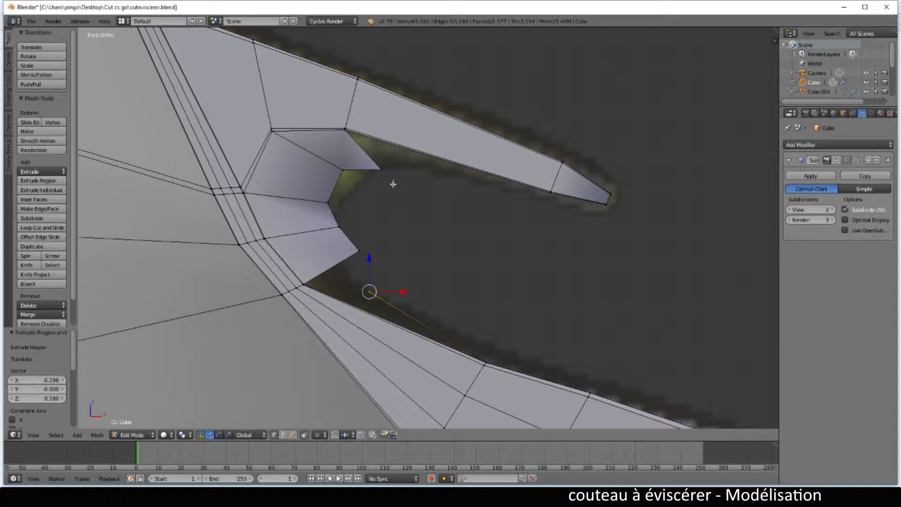
Step: Lower the bottom end of the notch's inner extrusion along Z toward the newly extruded strip, using the reference in wireframe
scroll(378, 296, "up", 2)
scroll(378, 296, "down", 3)
scroll(285, 291, "up", 1)
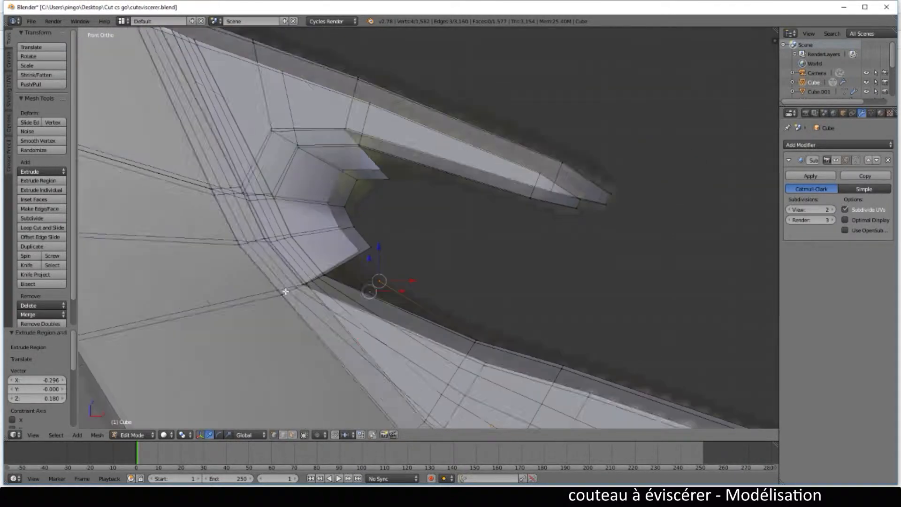
scroll(285, 292, "up", 4)
scroll(275, 364, "up", 1)
middle_click_drag(275, 364, 350, 224, "shift")
key("z")
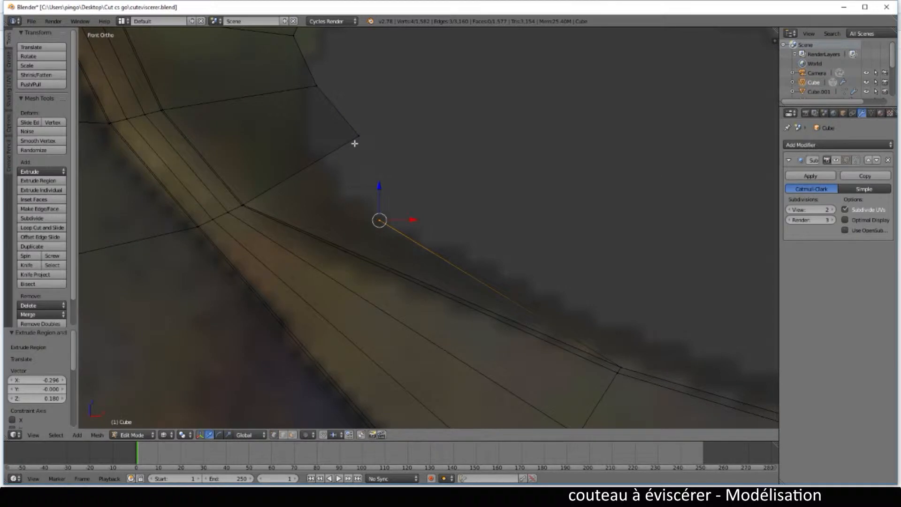
key("a")
key("b")
left_click_drag(354, 127, 368, 148)
key("g")
key("z")
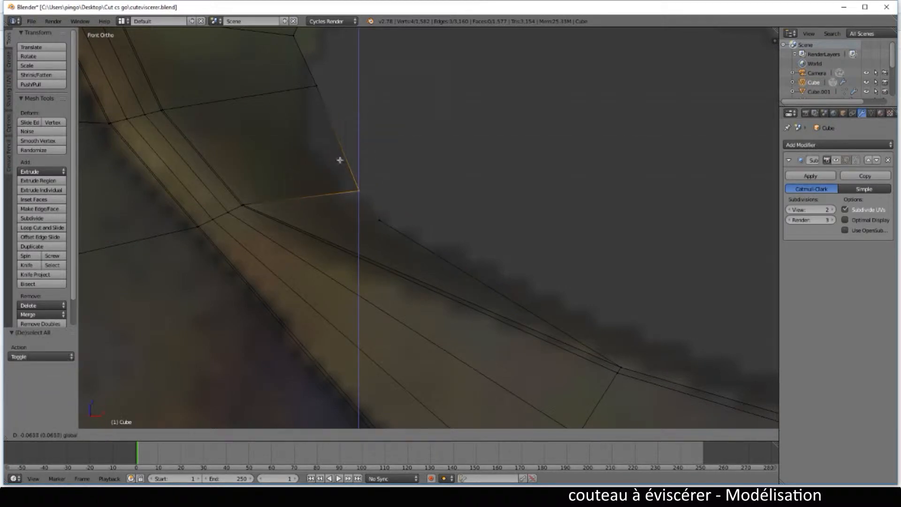
left_click(339, 160)
Step: Shift the extrusion's bottom end inward along X and raise it 0.010 along Z to match the reference outline
key("g")
key("x")
left_click(338, 156)
key("g")
key("z")
left_click(332, 143)
Step: Fill a face between the notch extrusion's bottom edge and the end of the newly extruded strip
middle_click_drag(347, 187, 321, 236)
scroll(335, 213, "up", 3)
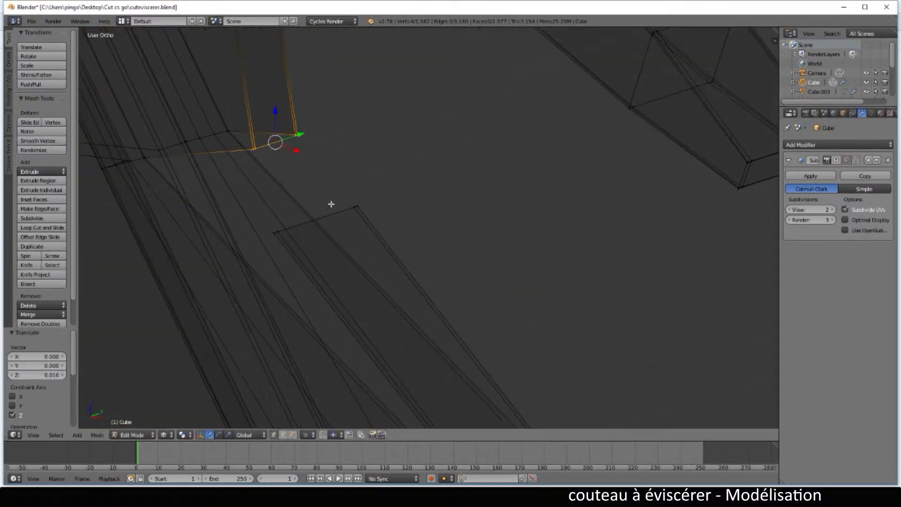
scroll(331, 204, "down", 5)
scroll(337, 206, "up", 2)
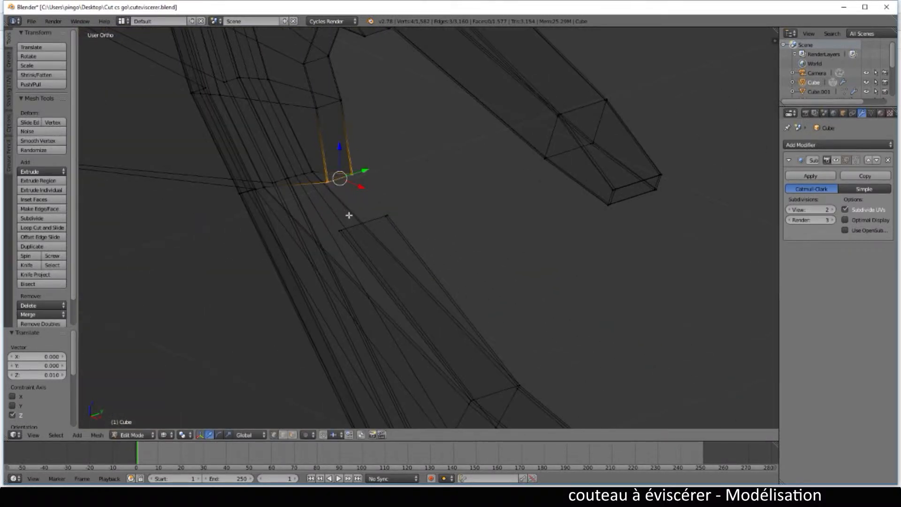
scroll(347, 213, "up", 4)
right_click(220, 133)
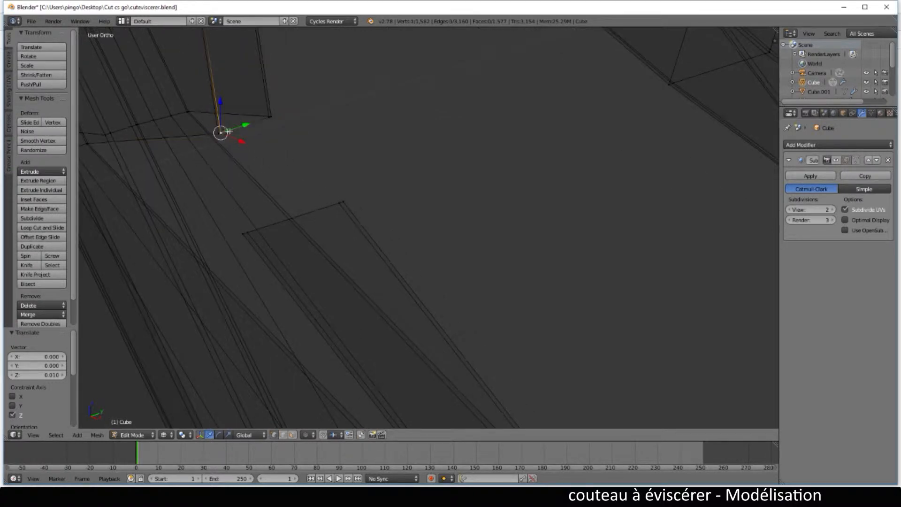
right_click(269, 117, "shift")
right_click(245, 233, "shift")
right_click(334, 204, "shift")
key("f")
Step: Fill the narrow bevel gaps on both sides of the new connecting face and check the join in solid shading
right_click(342, 202)
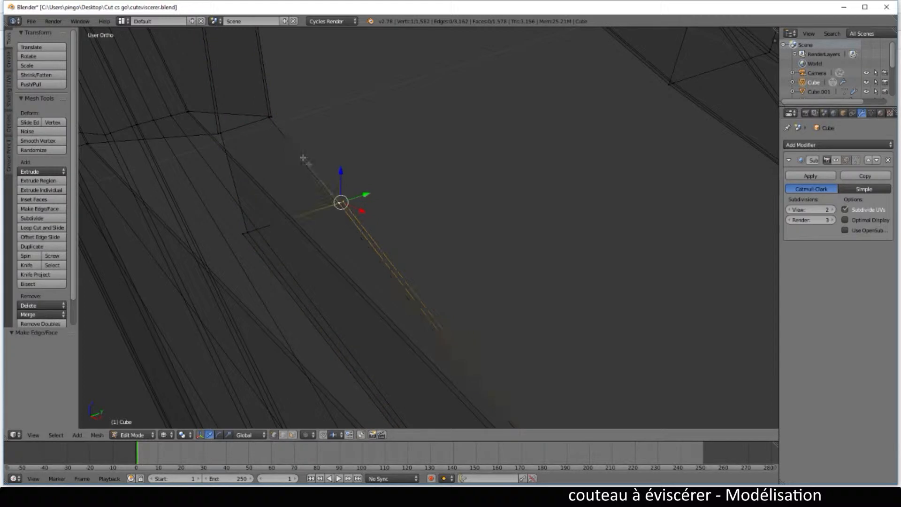
right_click(268, 117, "shift")
key("f")
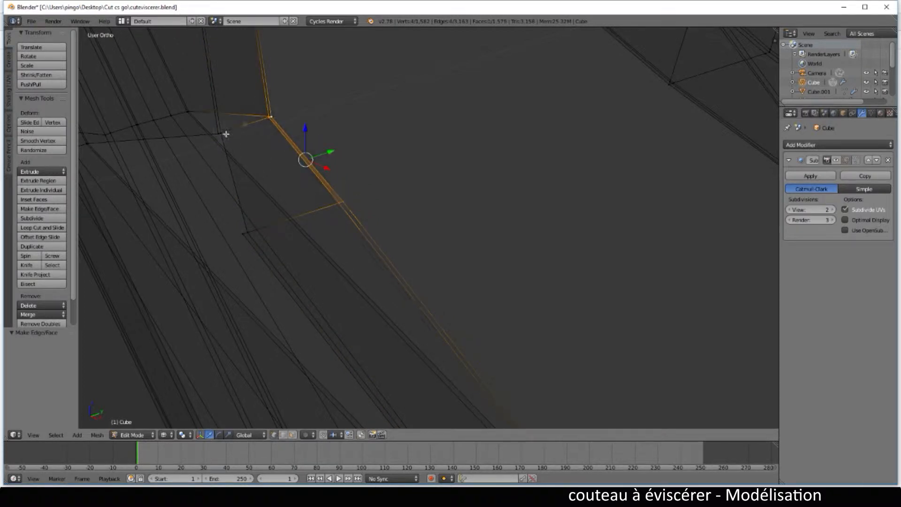
right_click(220, 133)
right_click(244, 233, "shift")
key("f")
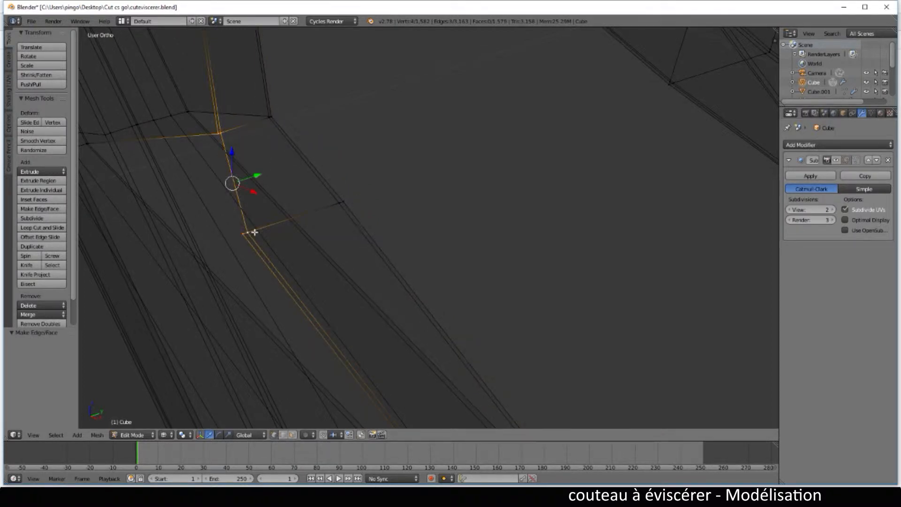
scroll(253, 234, "down", 3)
key("z")
scroll(388, 295, "up", 2)
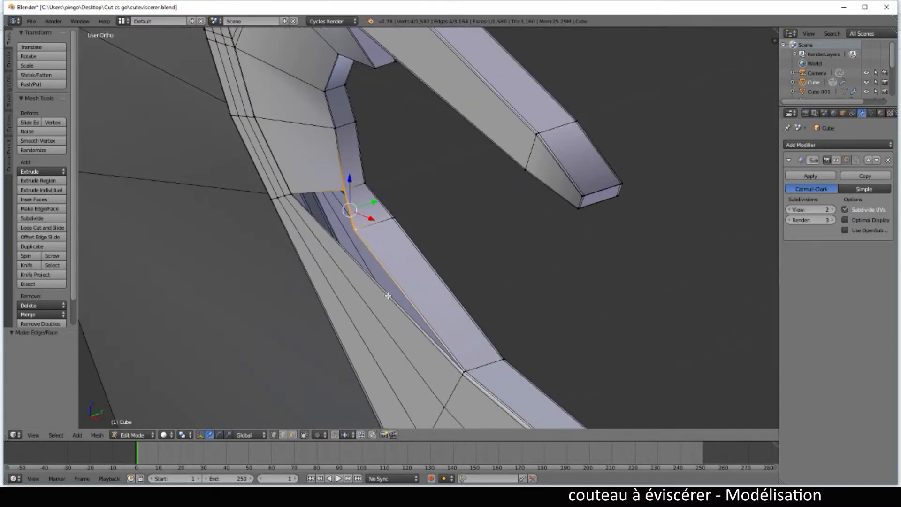
middle_click_drag(388, 296, 443, 263)
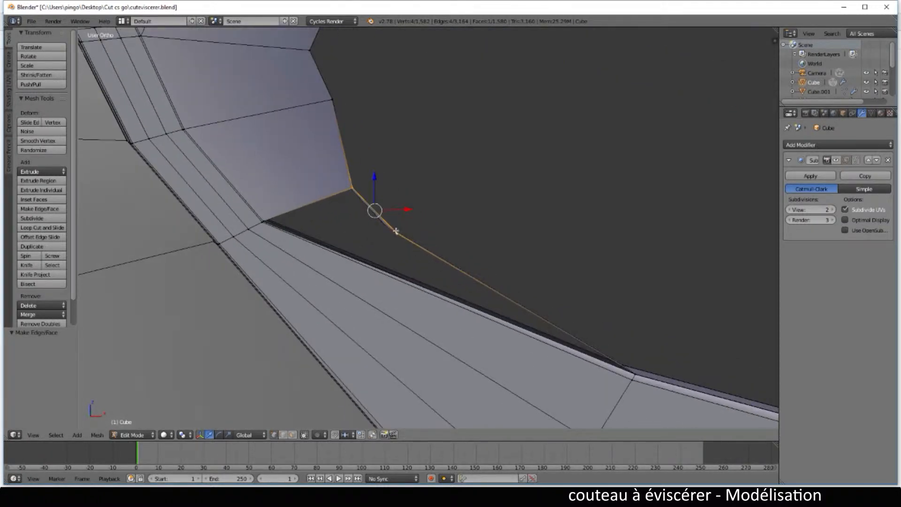
Step: Move the upper end of the lower strip 0.019 along Z and 0.016 along X to follow the reference curve
key("KP_1")
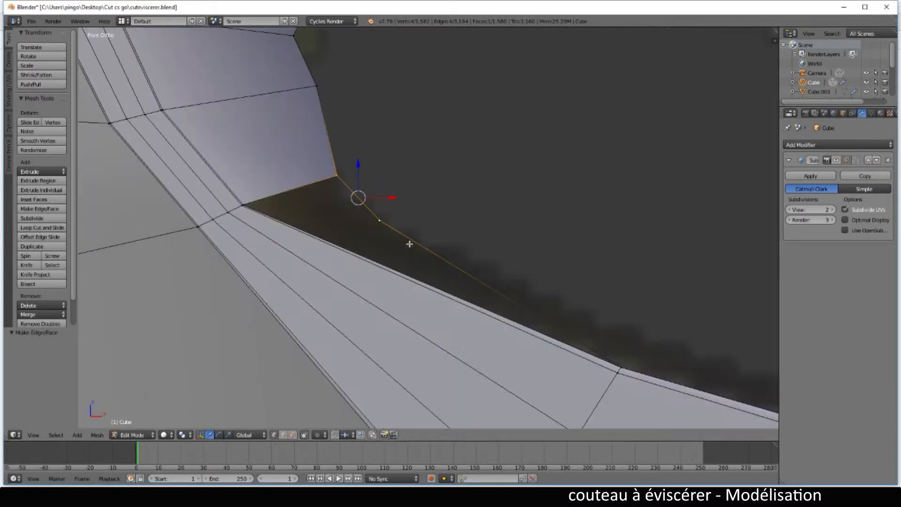
left_click_drag(370, 212, 385, 228)
right_click(383, 237)
key("a")
key("b")
key("g")
key("z")
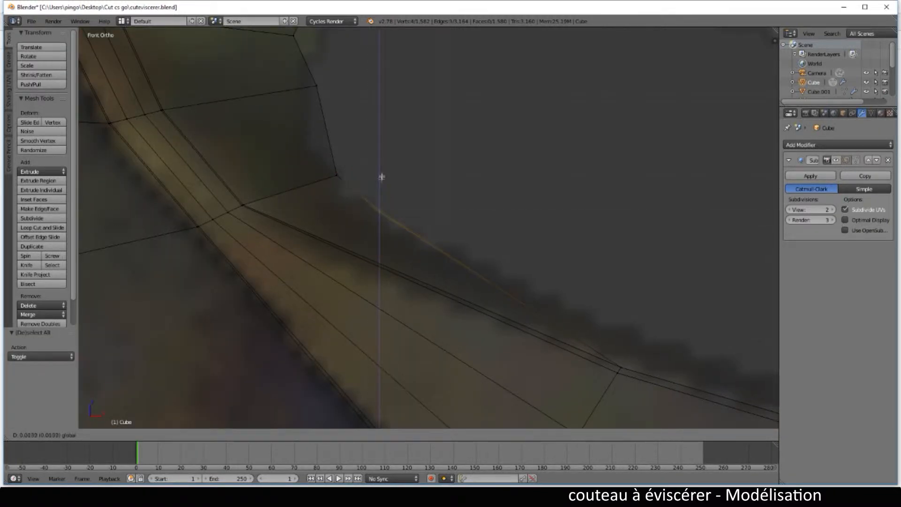
left_click(382, 178)
key("g")
key("x")
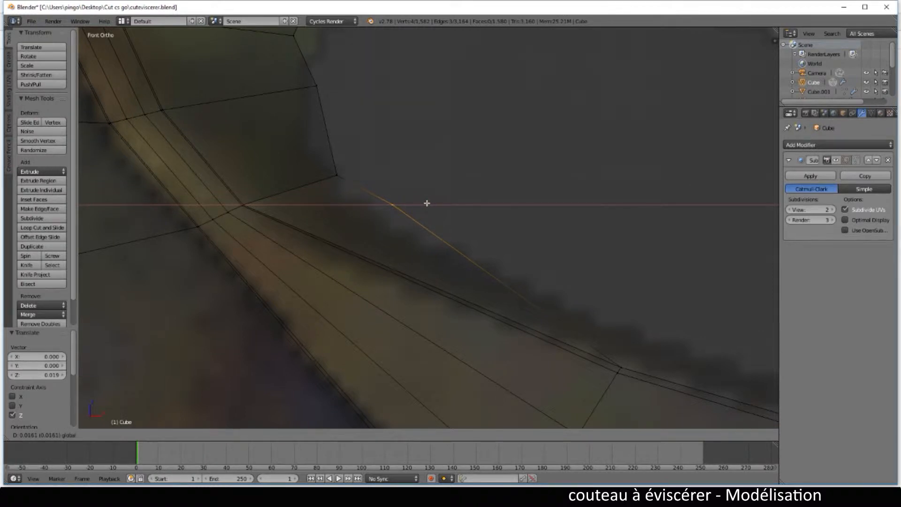
left_click(427, 203)
Step: Fill the open triangular gap between the inner edge and the blade on one side with a face
mouse_move(438, 268)
middle_mouse_down()
mouse_move(509, 297)
mouse_move(489, 308)
middle_mouse_up()
key("z")
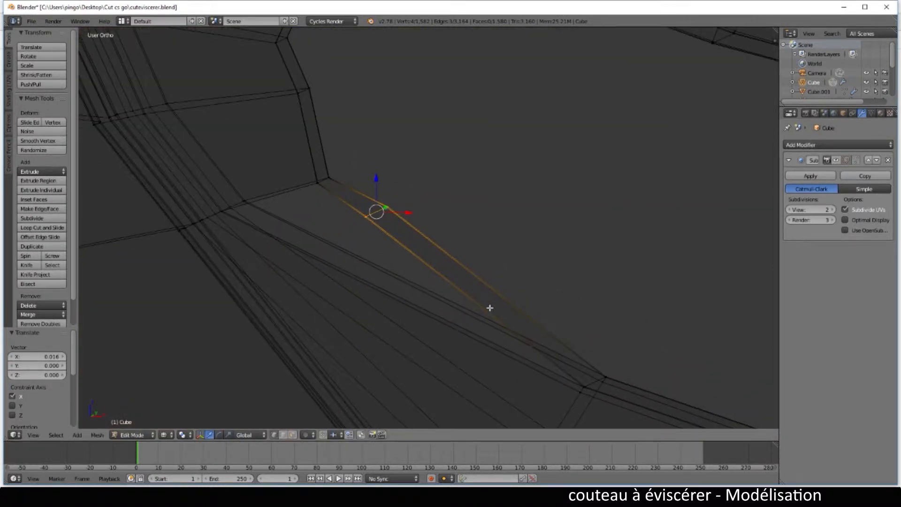
scroll(530, 362, "up", 3)
right_click(315, 212)
right_click(235, 153, "shift")
middle_click_drag(211, 225, 365, 190, "shift")
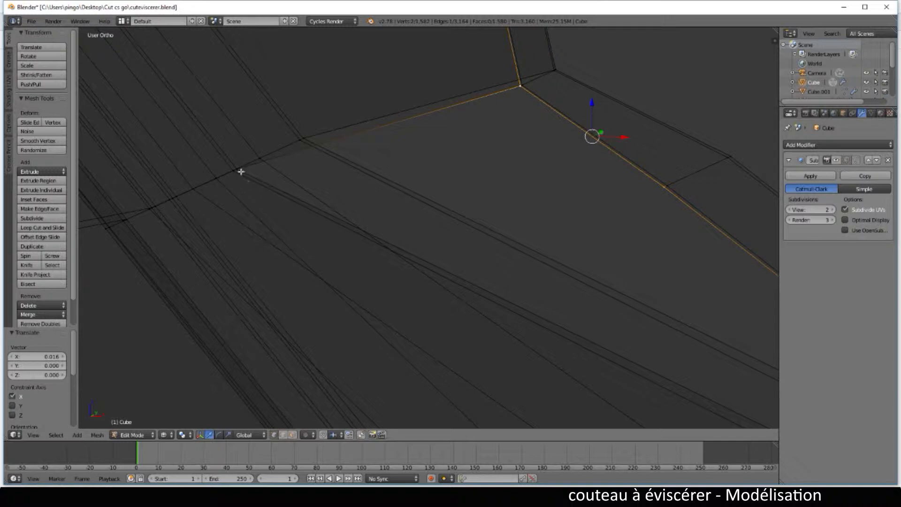
middle_click_drag(371, 231, 349, 228)
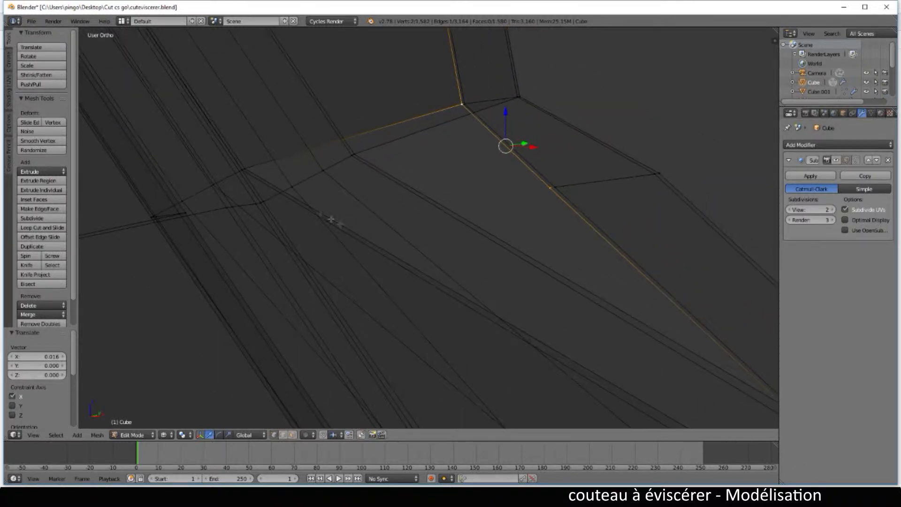
right_click(244, 171, "shift")
mouse_move(245, 170)
middle_mouse_down()
mouse_move(338, 245)
mouse_move(577, 289)
mouse_move(625, 318)
mouse_move(446, 205)
mouse_move(497, 273)
mouse_move(485, 310)
middle_mouse_up()
scroll(484, 309, "down", 3)
key("f")
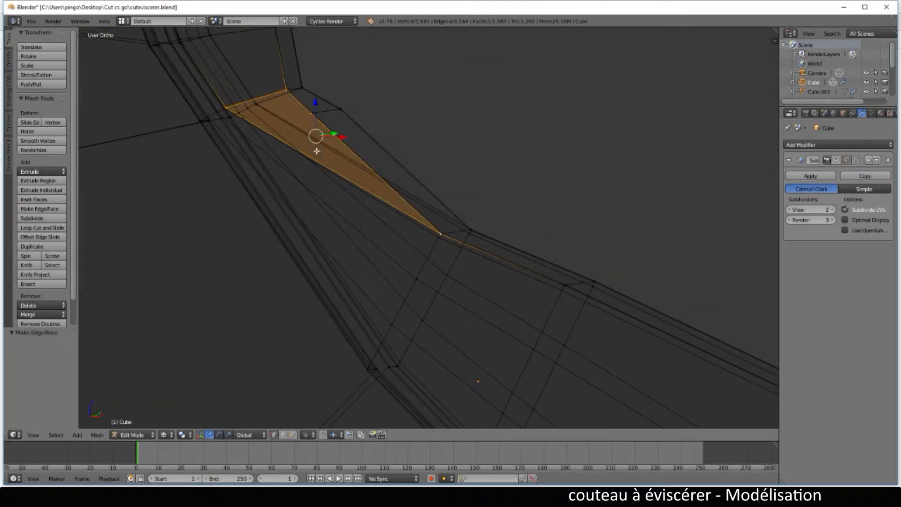
Step: Fill the matching triangular gap on the opposite side of the blade with a face
key("z")
middle_click_drag(317, 151, 285, 203)
scroll(450, 200, "up", 3)
scroll(494, 175, "up", 4)
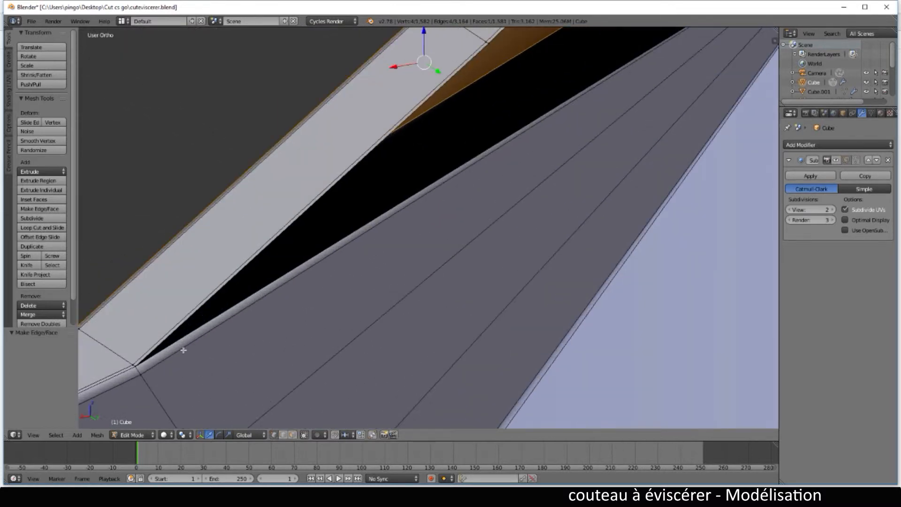
right_click(138, 364)
middle_click_drag(139, 364, 419, 328)
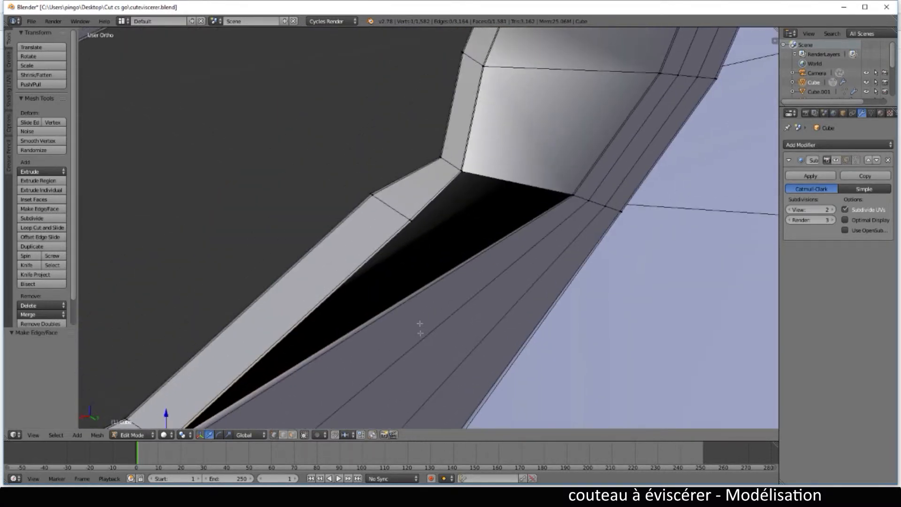
right_click(411, 220, "shift")
right_click(461, 172, "shift")
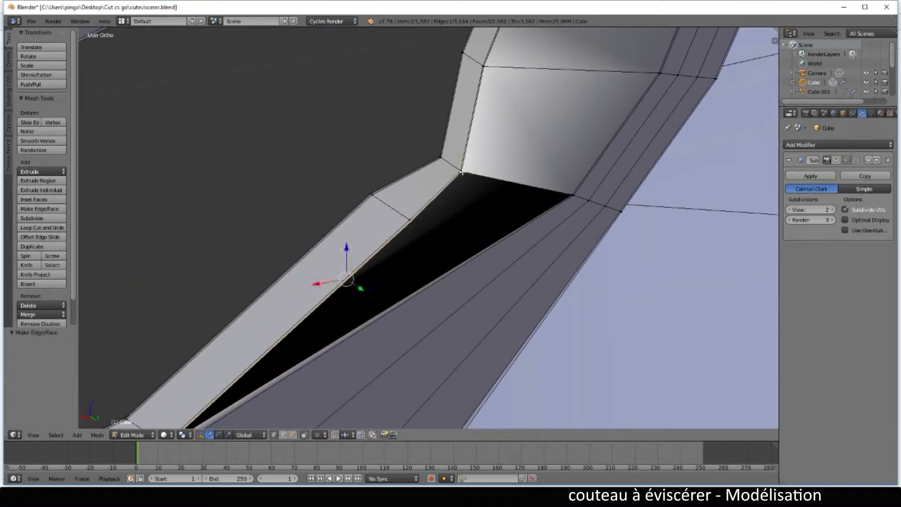
right_click(573, 194, "shift")
key("f")
middle_click_drag(420, 286, 534, 286)
scroll(533, 285, "up", 5)
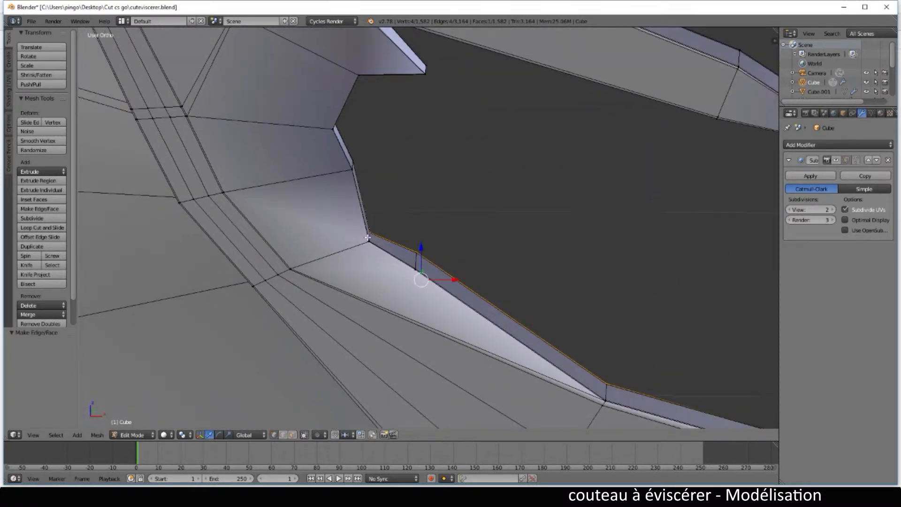
Step: Adjust the height of the notch's lower inner-edge vertices along Z against the reference in front wireframe view
key("KP_1")
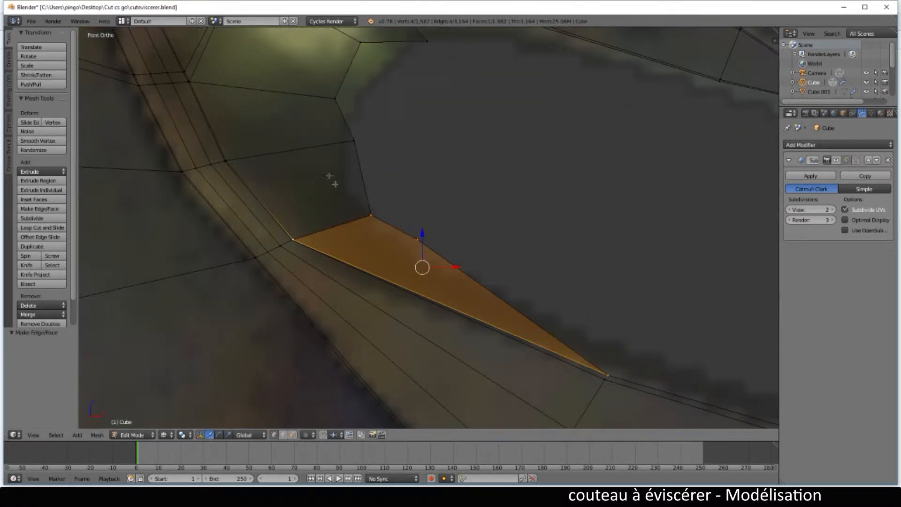
scroll(410, 254, "up", 1)
key("a")
key("b")
left_click_drag(394, 211, 432, 235)
key("g")
key("z")
left_click(403, 207)
Step: Reposition the vertices in the middle of the notch's inner edge onto the reference curve
key("a")
key("b")
left_click_drag(376, 171, 439, 177)
key("a")
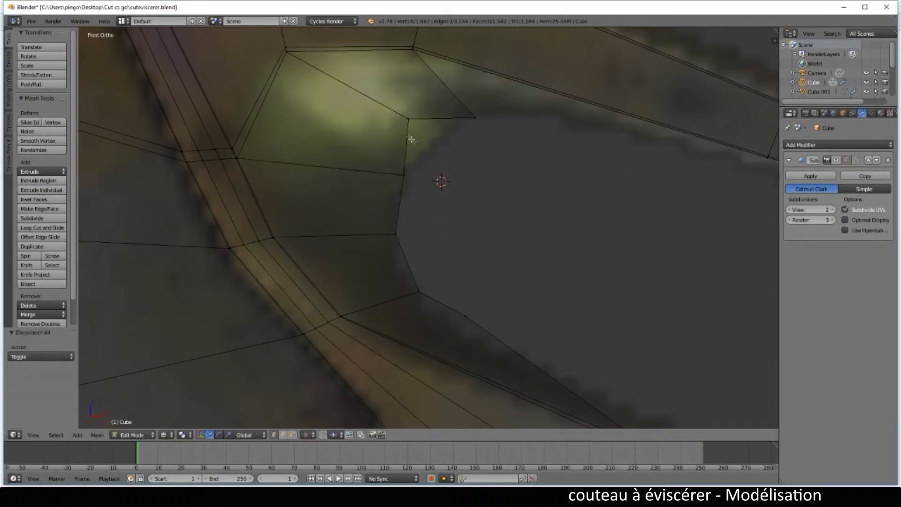
Step: Move the vertices at the upper end of the notch's inner edge onto the rounded reference outline
right_click(409, 120)
left_click_drag(452, 124, 469, 123)
left_click_drag(437, 89, 486, 118)
key("a")
key("b")
scroll(507, 170, "down", 4)
scroll(521, 187, "up", 2)
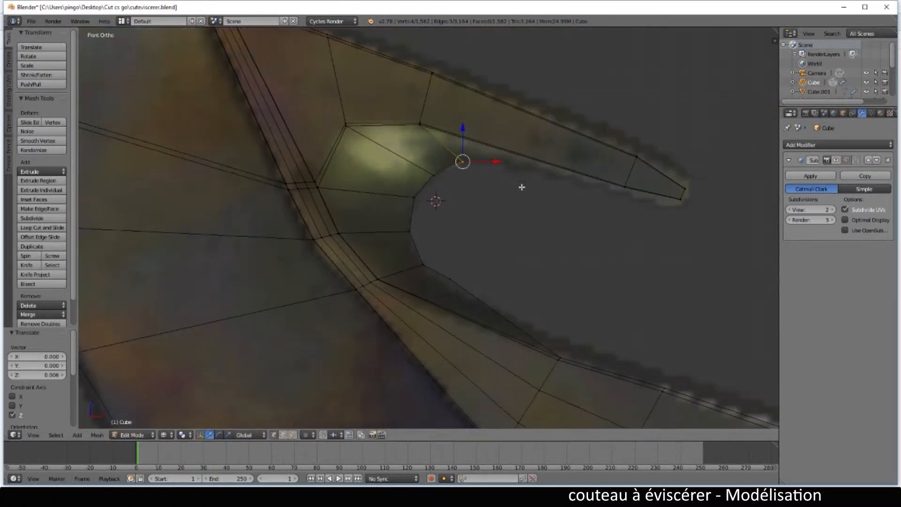
Step: Add one loop cut across the upper hook and slide it toward the hook's base
scroll(527, 171, "up", 2)
scroll(533, 169, "down", 2)
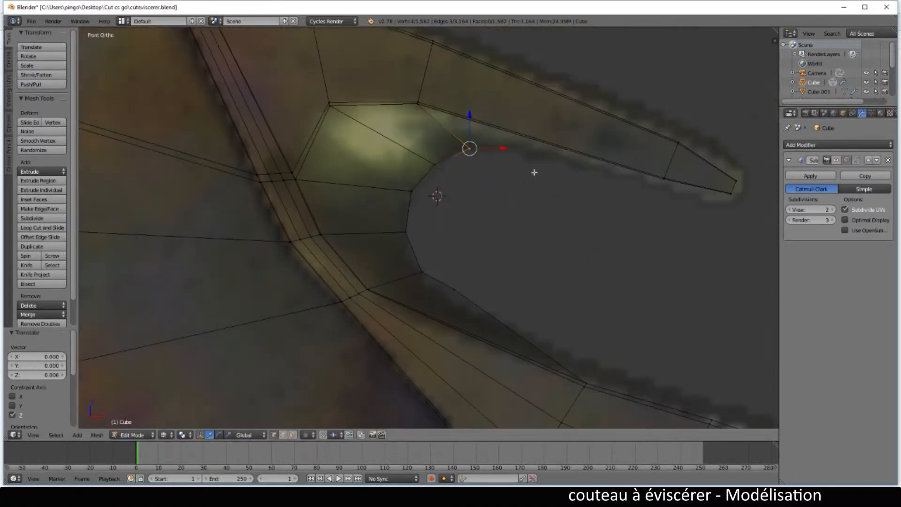
middle_click_drag(578, 204, 505, 231, "shift")
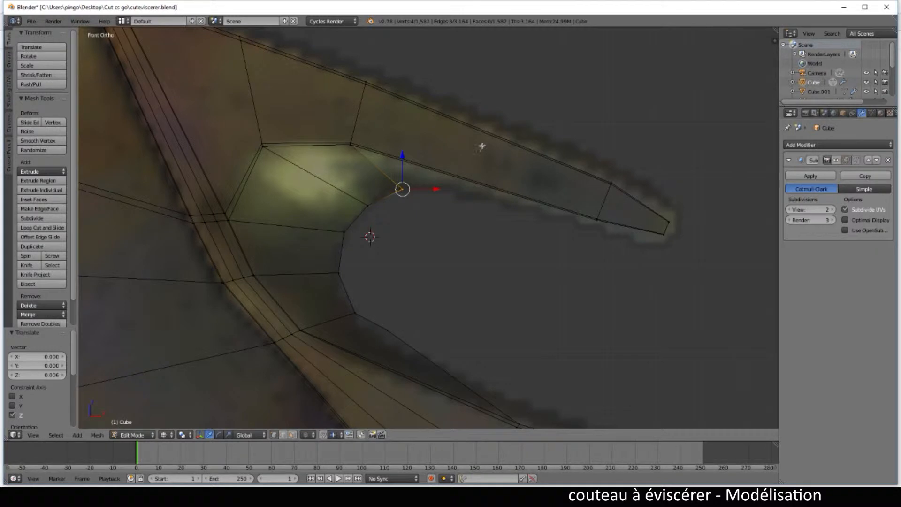
key("ctrl+r")
left_click(487, 131)
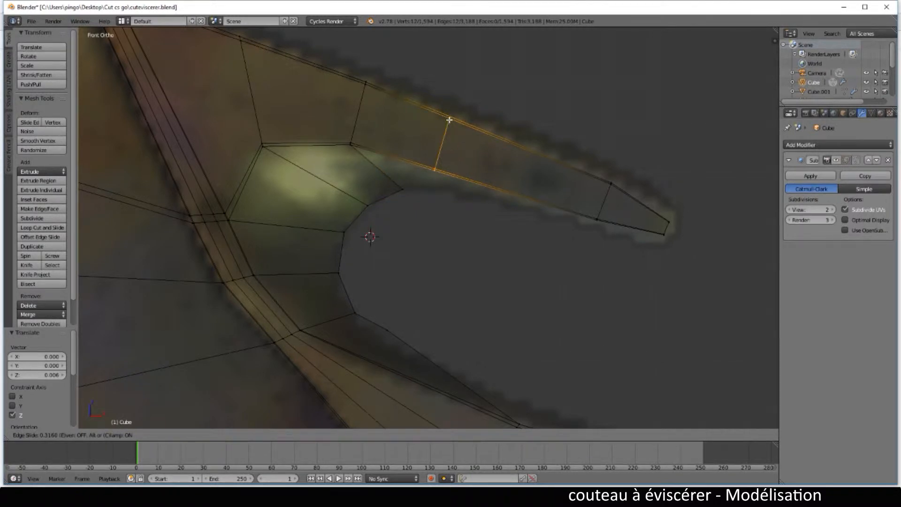
left_click(474, 129)
scroll(469, 159, "up", 2)
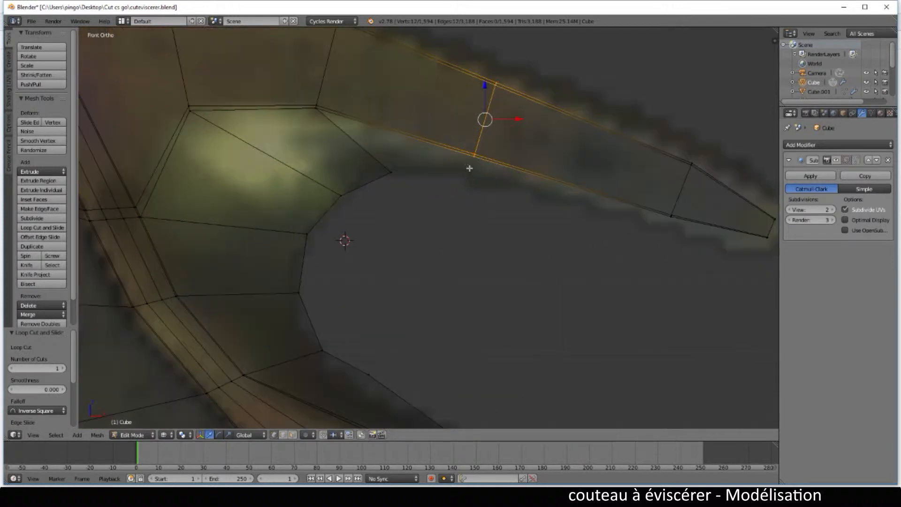
Step: Raise the upper end of the notch's inner extrusion 0.011 along Z
key("a")
right_click(390, 175)
left_click_drag(391, 139, 391, 132)
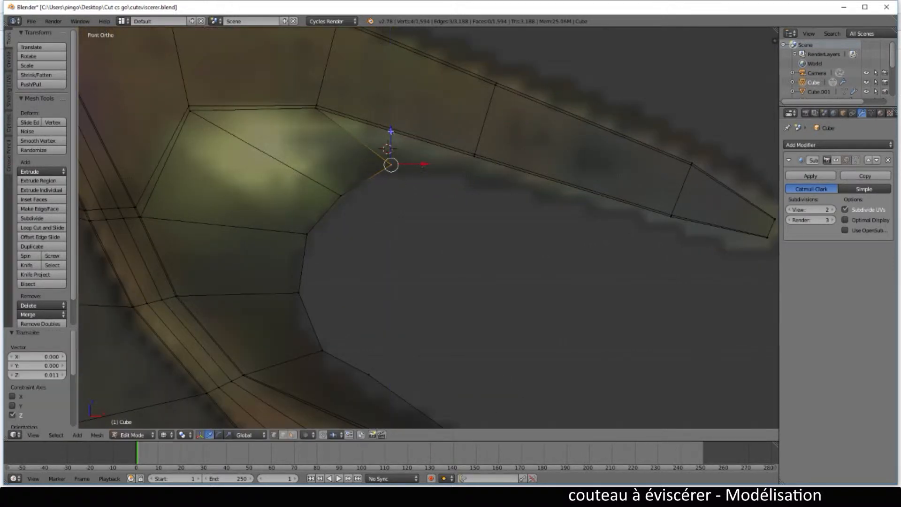
Step: Shift the upper end of the notch's inner extrusion -0.014 along X
left_click_drag(425, 165, 413, 165)
scroll(416, 183, "up", 4)
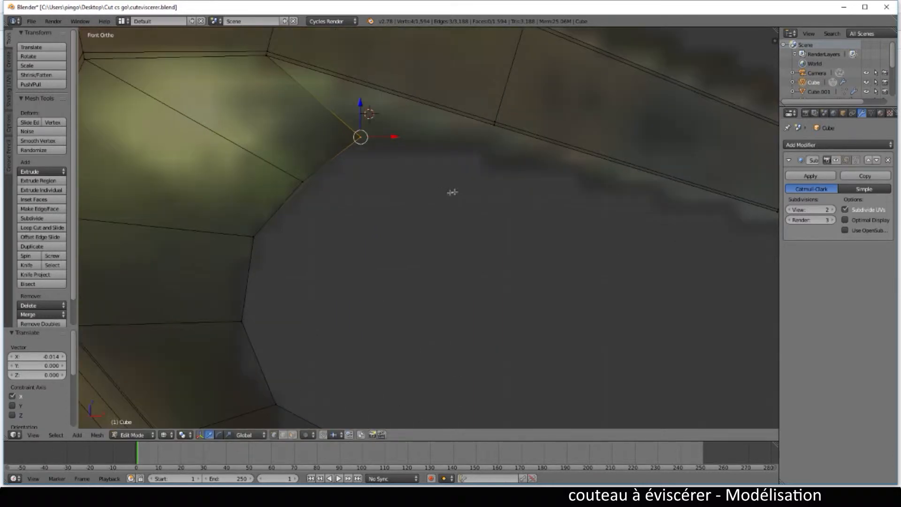
middle_click_drag(453, 226, 448, 233, "shift")
scroll(462, 213, "up", 3)
Step: Extrude the vertices on the hook's lower edge toward the notch by -0.082 along X and -0.020 along Z
key("a")
key("b")
left_click_drag(466, 142, 473, 149)
scroll(462, 169, "down", 4)
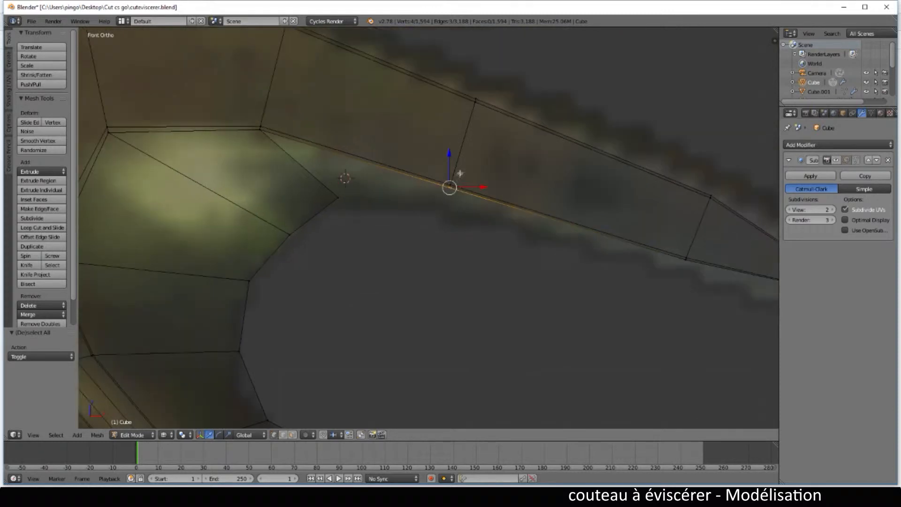
key("g")
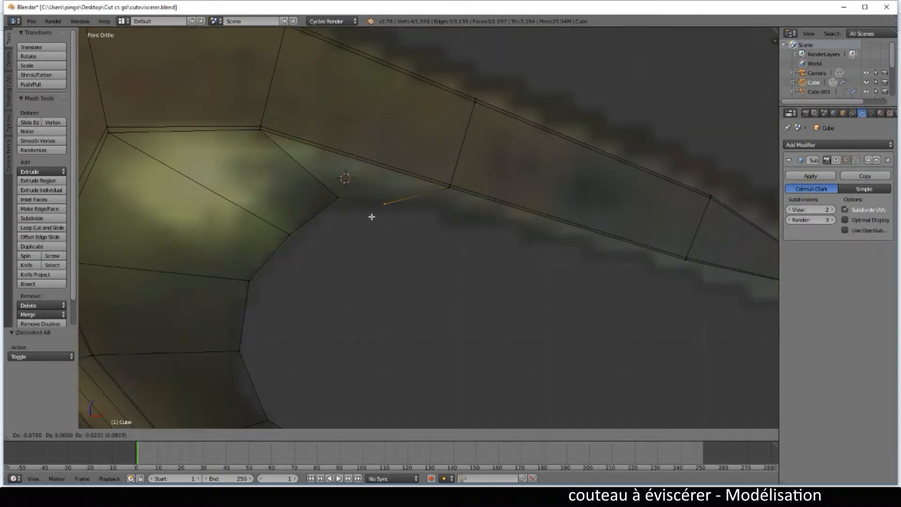
left_click(370, 217)
Step: Delete the side and inner faces bordering the gap between the hook's new extrusion and the notch's inner strip
mouse_move(376, 220)
middle_mouse_down()
mouse_move(426, 245)
mouse_move(401, 228)
middle_mouse_up()
key("z")
left_click(293, 435)
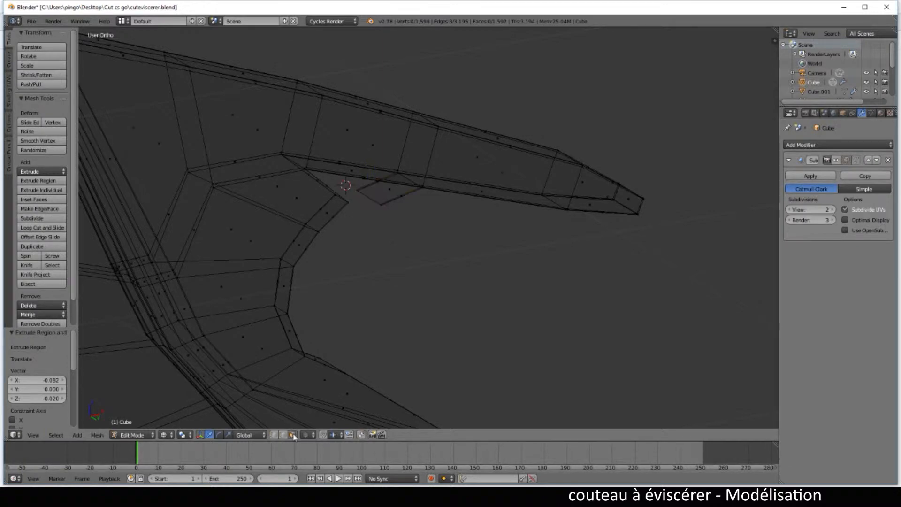
scroll(369, 263, "up", 2)
key("z")
middle_click_drag(372, 266, 359, 289)
scroll(308, 259, "up", 3)
mouse_move(303, 267)
middle_mouse_down("shift")
mouse_move(343, 324)
mouse_move(381, 355)
middle_mouse_up("shift")
scroll(233, 288, "up", 2)
middle_click_drag(251, 299, 376, 357, "shift")
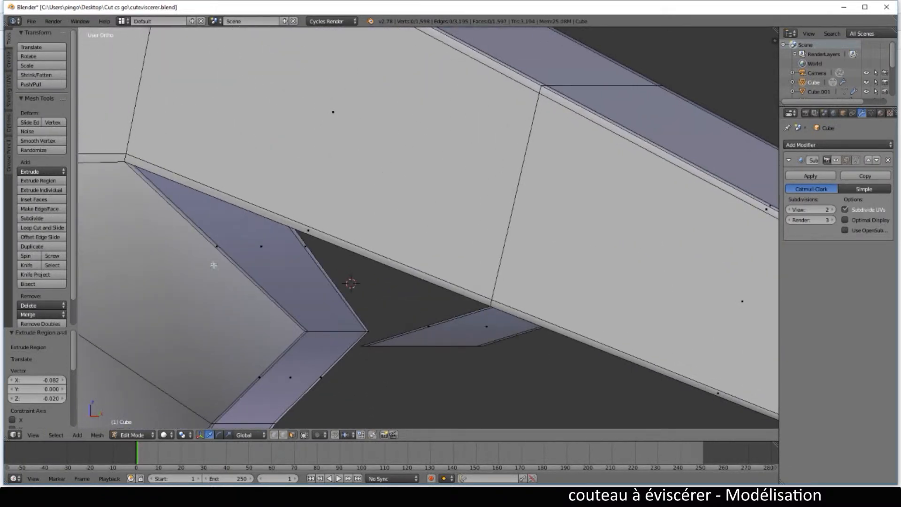
right_click(217, 246)
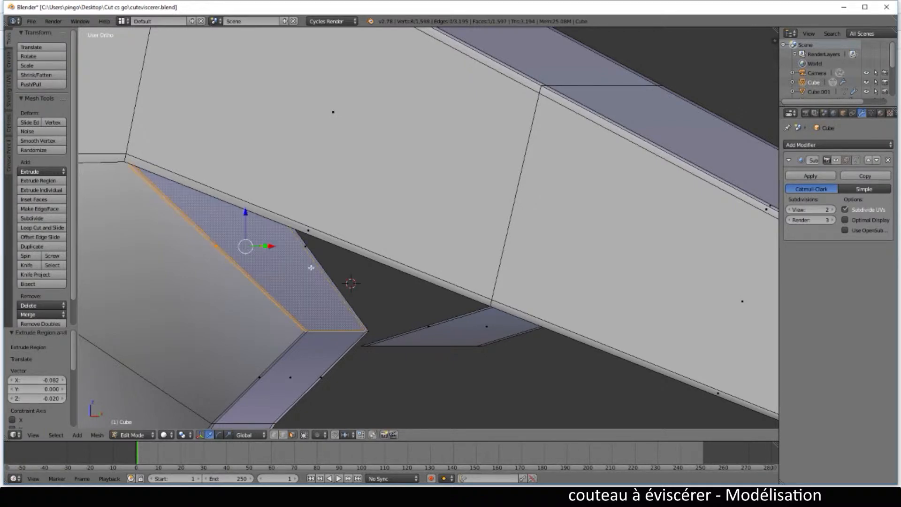
right_click(308, 250, "shift")
middle_click_drag(380, 343, 368, 289)
right_click(300, 178, "shift")
right_click(285, 148, "shift")
middle_click_drag(336, 229, 352, 215)
right_click(396, 244, "shift")
middle_click_drag(397, 243, 418, 296)
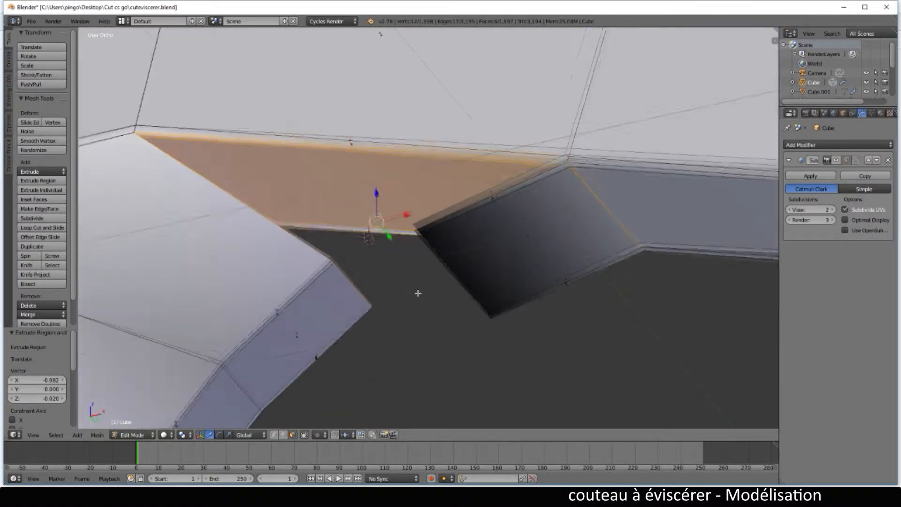
key("x")
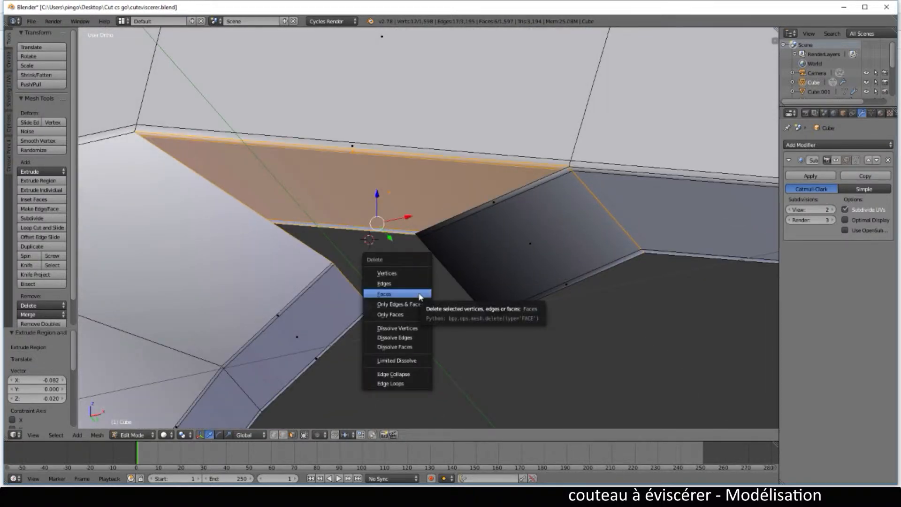
left_click(419, 294)
mouse_move(376, 354)
middle_mouse_down()
mouse_move(402, 337)
mouse_move(374, 364)
middle_mouse_up()
scroll(368, 360, "up", 2)
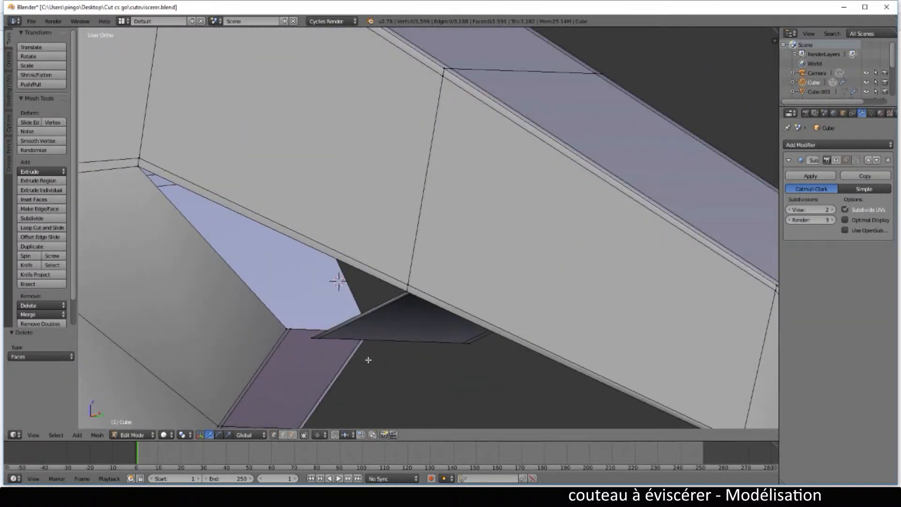
Step: Fill the gap on the blade's near side with a face joining the hook's extrusion to the notch's inner edge
right_click(284, 331)
right_click(138, 164, "shift")
right_click(406, 293, "shift")
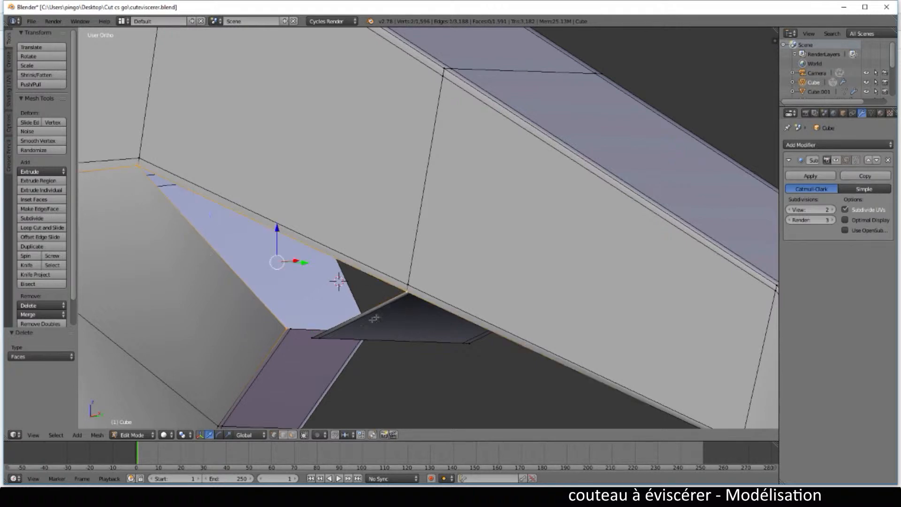
right_click(313, 340, "shift")
key("f")
mouse_move(326, 361)
middle_mouse_down()
mouse_move(352, 362)
mouse_move(329, 361)
middle_mouse_up()
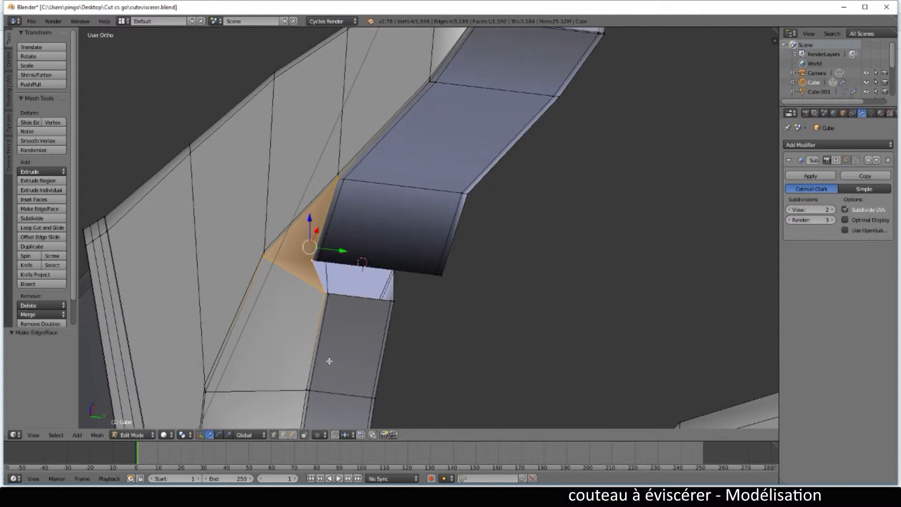
Step: Fill the inner strip between the end of the hook's extrusion and the upper end of the notch's edge
right_click(326, 295)
right_click(330, 295, "shift")
right_click(310, 259, "shift")
right_click(319, 260, "shift")
right_click(389, 306, "shift")
right_click(327, 295)
right_click(433, 274, "shift")
right_click(392, 304, "shift")
key("f")
Step: Close the remaining narrow opening at the strip's far border with another face
right_click(394, 303)
right_click(392, 302, "shift")
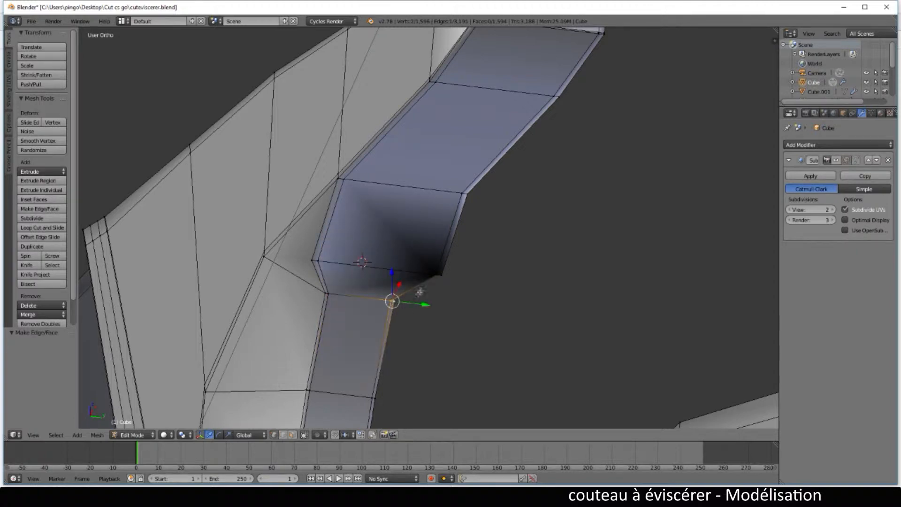
right_click(437, 276, "shift")
right_click(439, 275, "shift")
key("f")
scroll(458, 348, "down", 2)
middle_click_drag(460, 350, 458, 304)
scroll(458, 304, "up", 2)
Step: Fill the matching four-vertex gap between the hook and the notch on the blade's opposite side
right_click(547, 213)
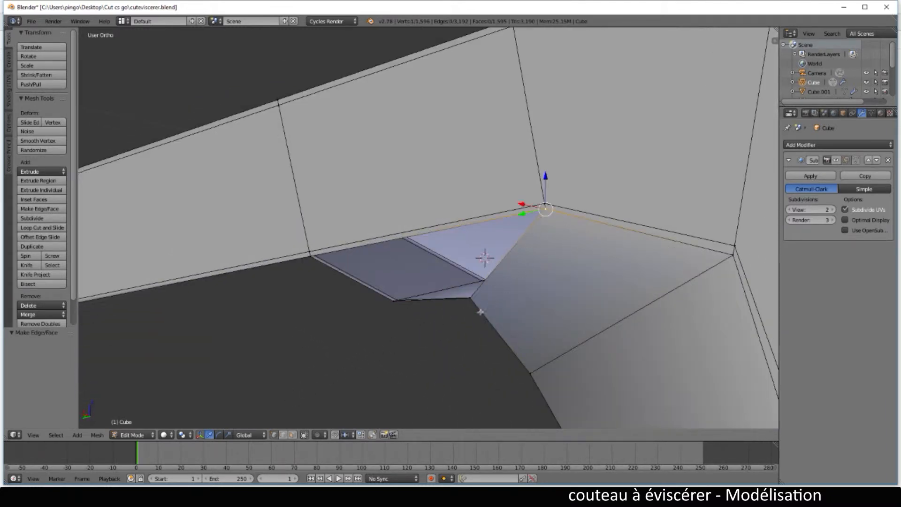
scroll(448, 310, "up", 4)
right_click(185, 285, "shift")
right_click(356, 380, "shift")
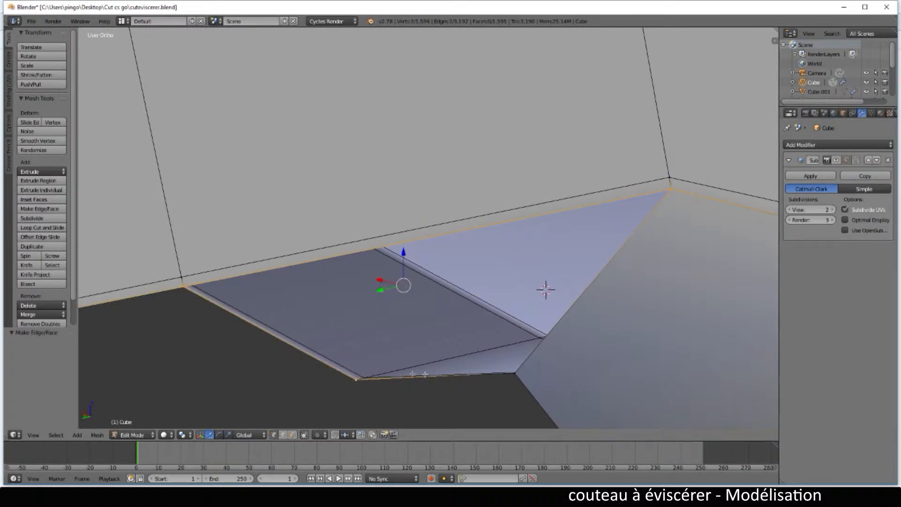
scroll(512, 388, "up", 3)
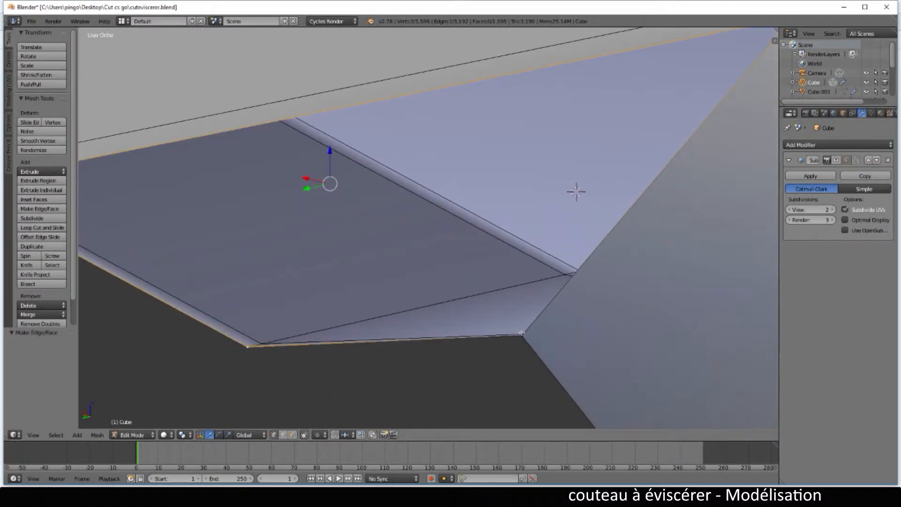
right_click(523, 338, "shift")
scroll(522, 338, "down", 4)
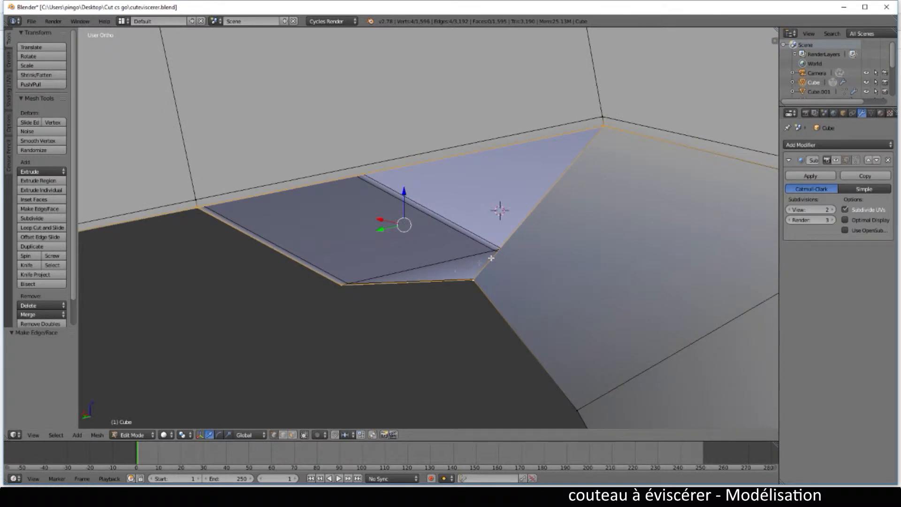
scroll(468, 237, "down", 2)
key("f")
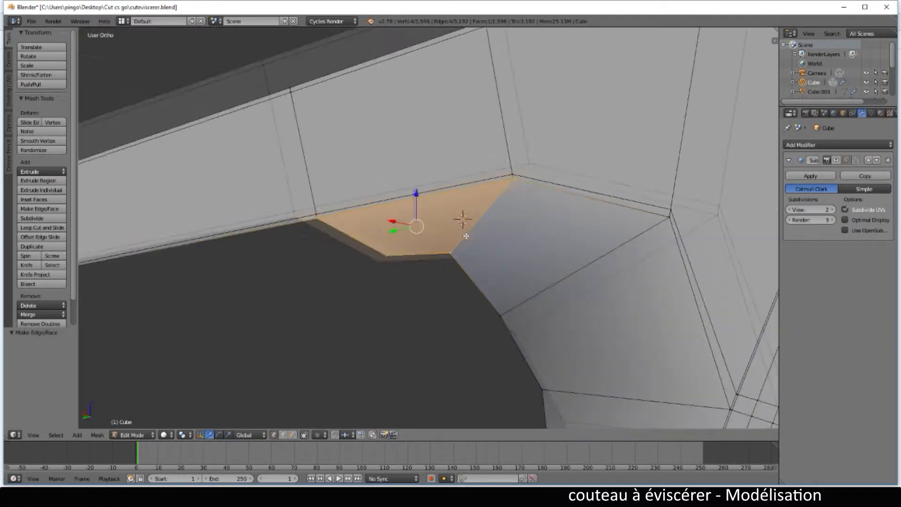
Step: Compare the bridged notch outline with the reference image in front view
scroll(462, 232, "down", 5)
scroll(413, 269, "up", 3)
scroll(412, 272, "down", 2)
mouse_move(414, 272)
middle_mouse_down()
mouse_move(498, 267)
mouse_move(571, 227)
mouse_move(603, 228)
mouse_move(625, 209)
mouse_move(526, 252)
mouse_move(370, 287)
mouse_move(589, 233)
mouse_move(409, 270)
middle_mouse_up()
key("KP_1")
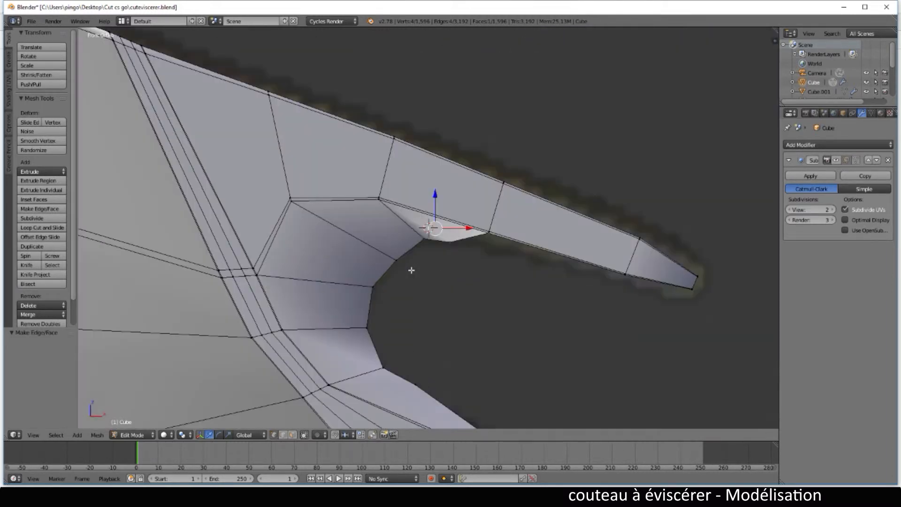
key("shift+z")
key("Tab")
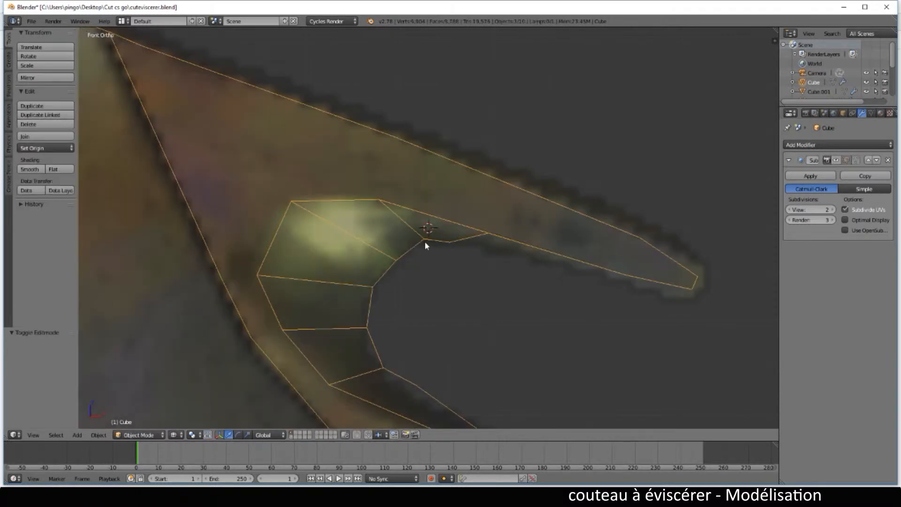
key("Tab")
key("Tab")
key("Tab")
key("shift+z")
Step: Raise the corner vertices of the bridged edge under the hook 0.010 along Z
scroll(458, 249, "up", 2)
key("a")
key("shift+z")
right_click(459, 248)
left_click_drag(458, 222, 455, 216)
Step: Add the vertices along the notch's curved inner edge to the selection, down to its lower bend
right_click(422, 243, "shift")
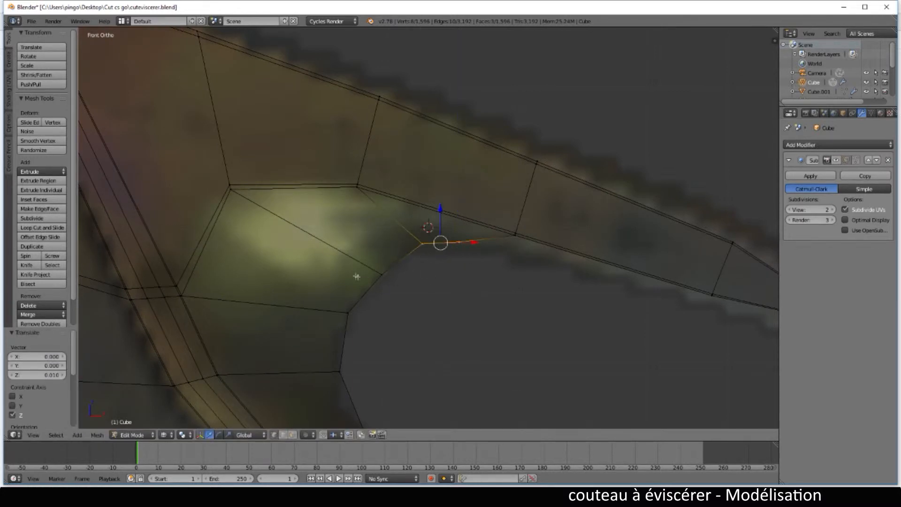
key("b")
left_click_drag(336, 306, 403, 363)
scroll(366, 337, "down", 3)
key("b")
key("b")
key("b")
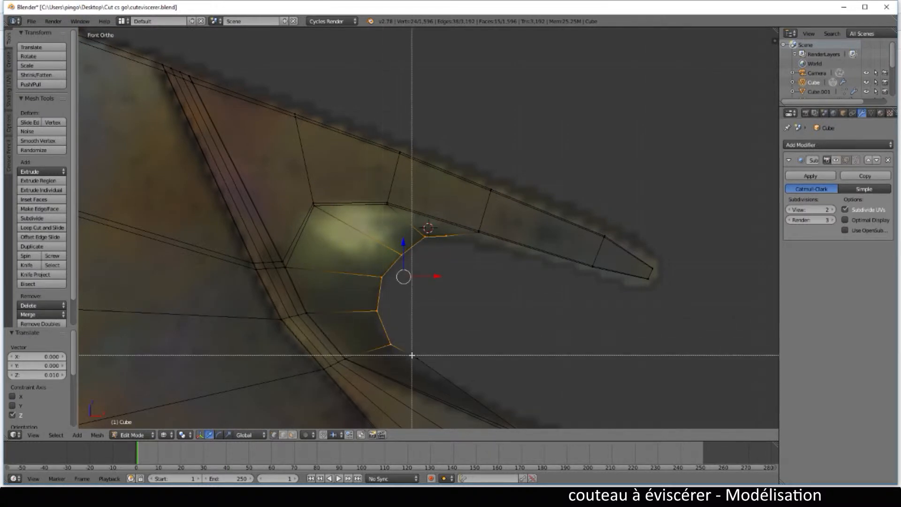
key("Escape")
Step: Extend the selection to the next vertices below the notch's curve and scale it to 0.672 along Y
key("Tab")
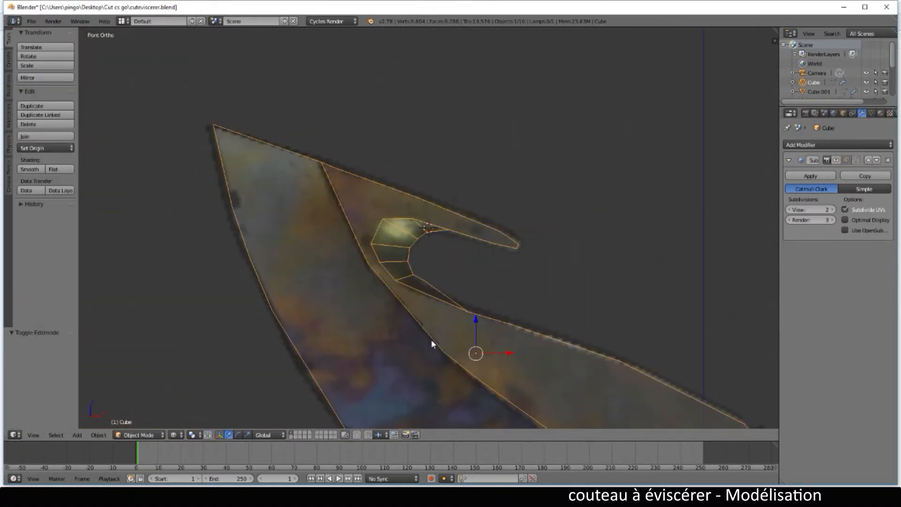
key("alt+z")
middle_click_drag(432, 344, 431, 285)
key("Tab")
scroll(422, 316, "up", 3)
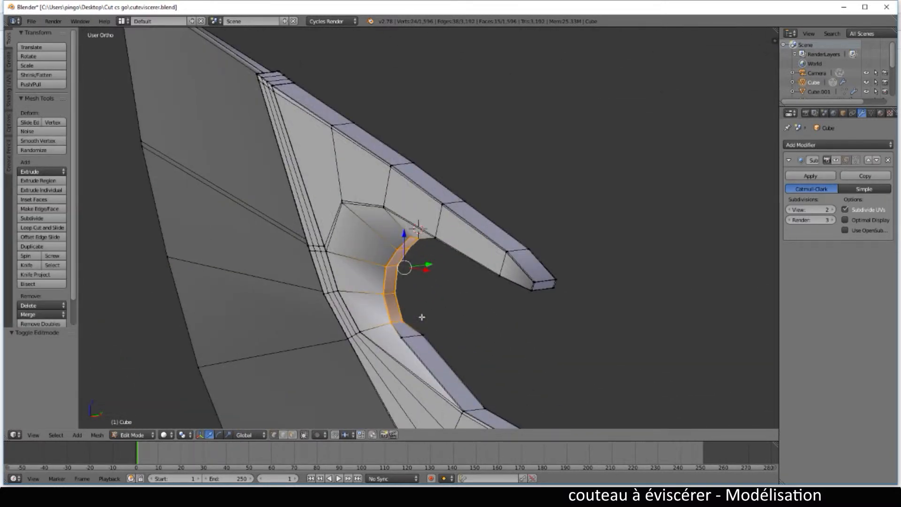
scroll(422, 332, "down", 1)
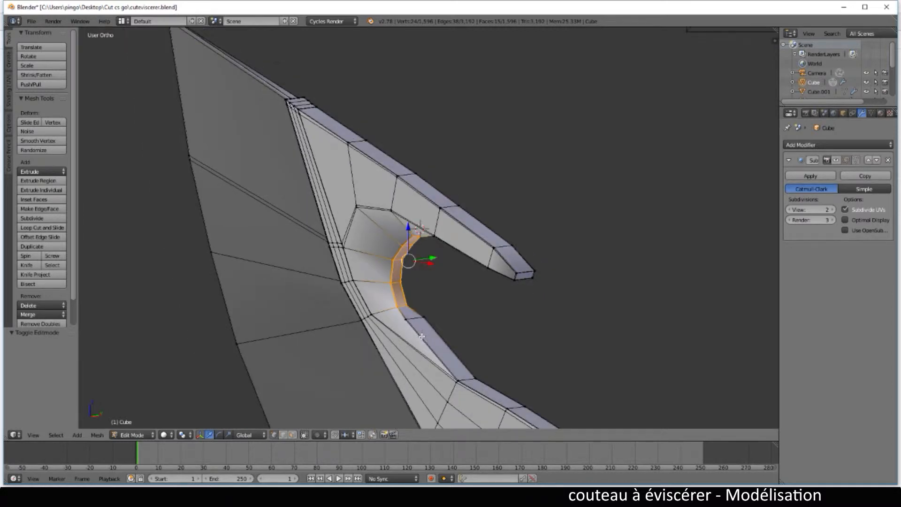
scroll(423, 336, "up", 2)
middle_click_drag(421, 336, 480, 274, "shift")
key("z")
key("b")
left_click_drag(393, 269, 416, 292)
middle_click_drag(438, 275, 418, 293)
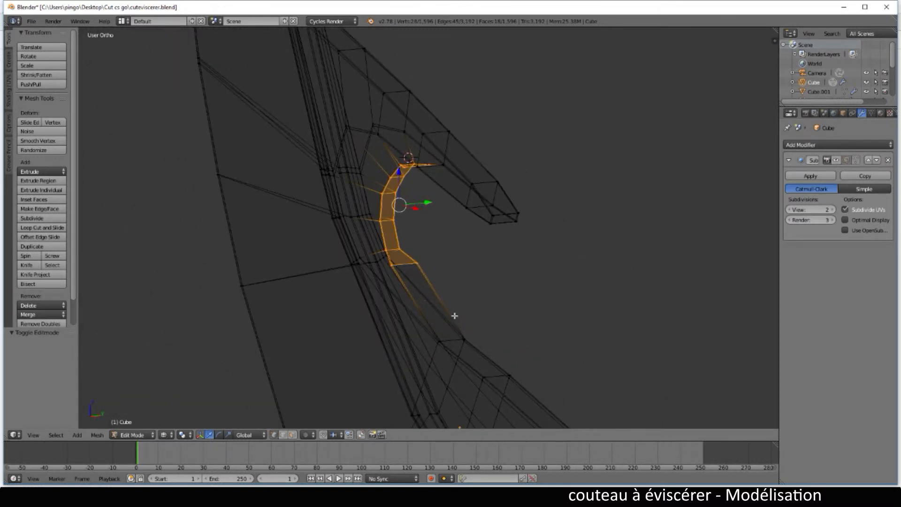
key("s")
key("y")
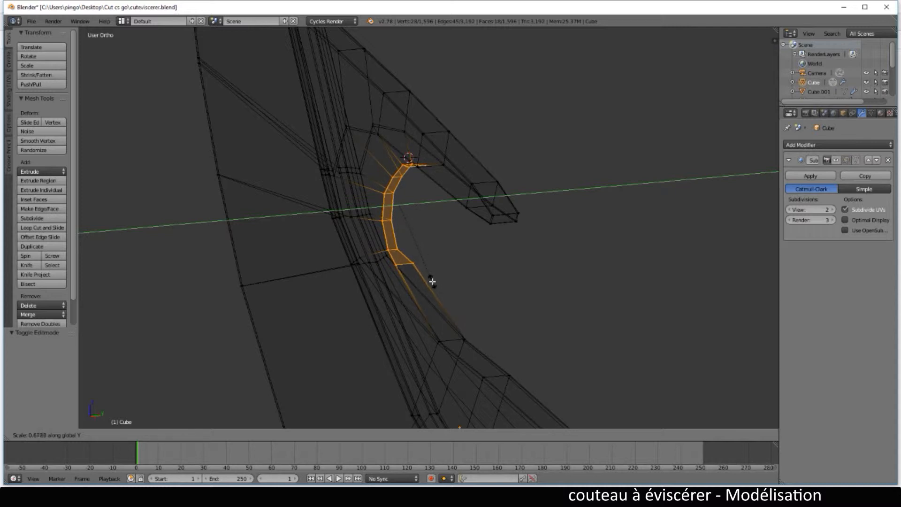
left_click(432, 281)
middle_click_drag(427, 283, 401, 275)
scroll(382, 297, "up", 6)
mouse_move(375, 338)
middle_mouse_down()
mouse_move(362, 350)
mouse_move(374, 336)
middle_mouse_up()
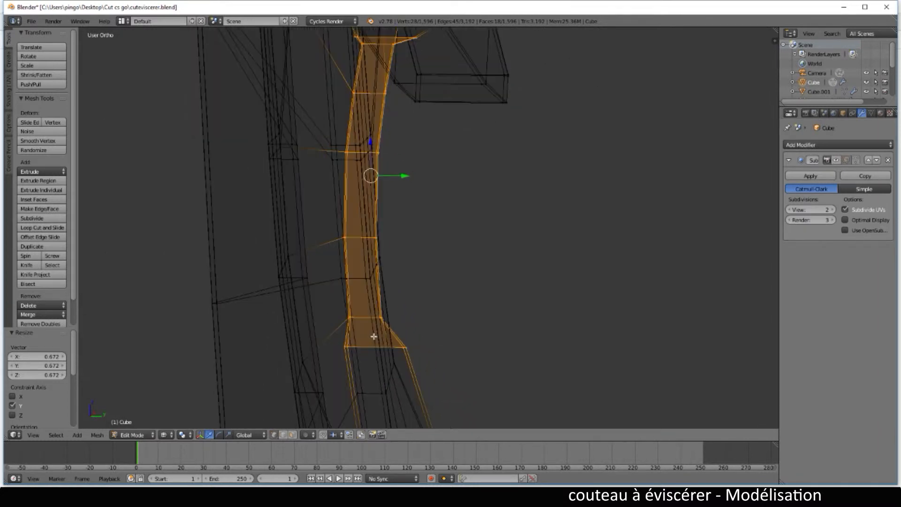
right_click(349, 336, "alt")
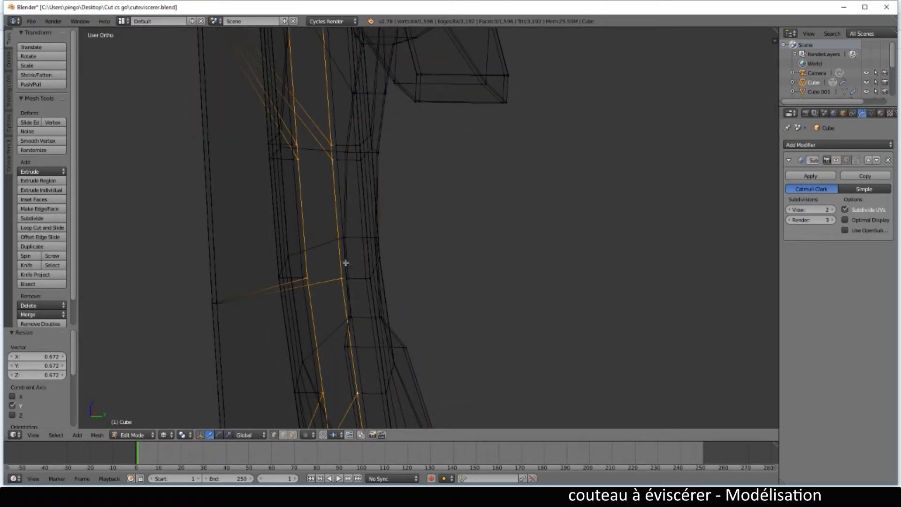
key("z")
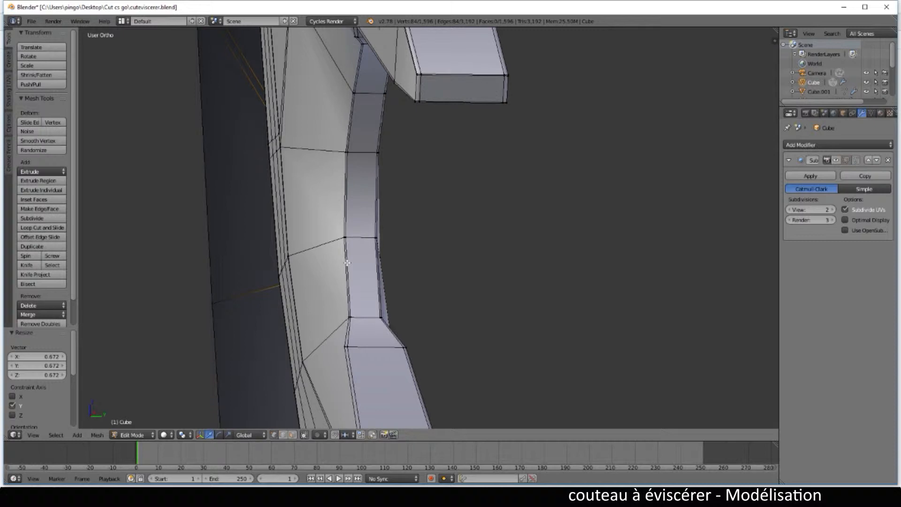
right_click(347, 262, "alt+shift")
middle_click_drag(347, 262, 384, 288)
scroll(384, 288, "up", 4)
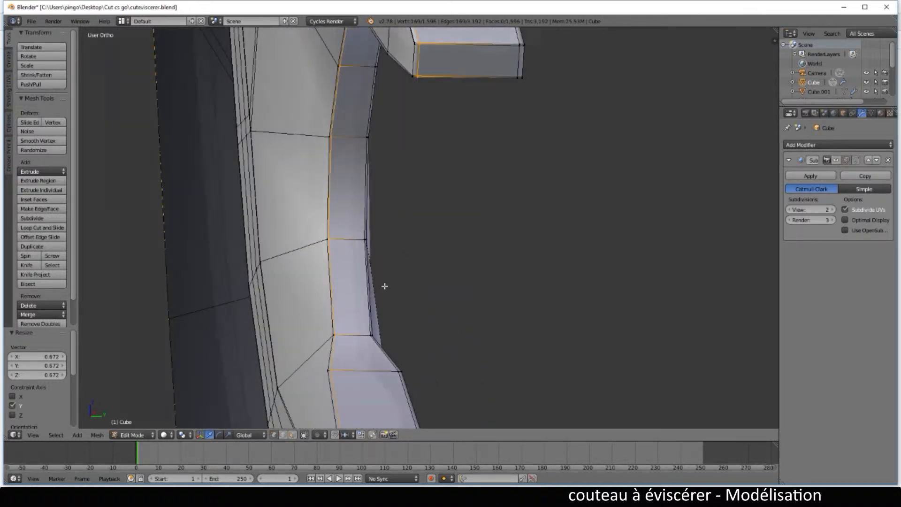
middle_click_drag(360, 352, 402, 313)
Step: Align the seven vertices along one side of the notch's inner strip by scaling to 0 along Y, and shift them 0.010 along Y
right_click(360, 311)
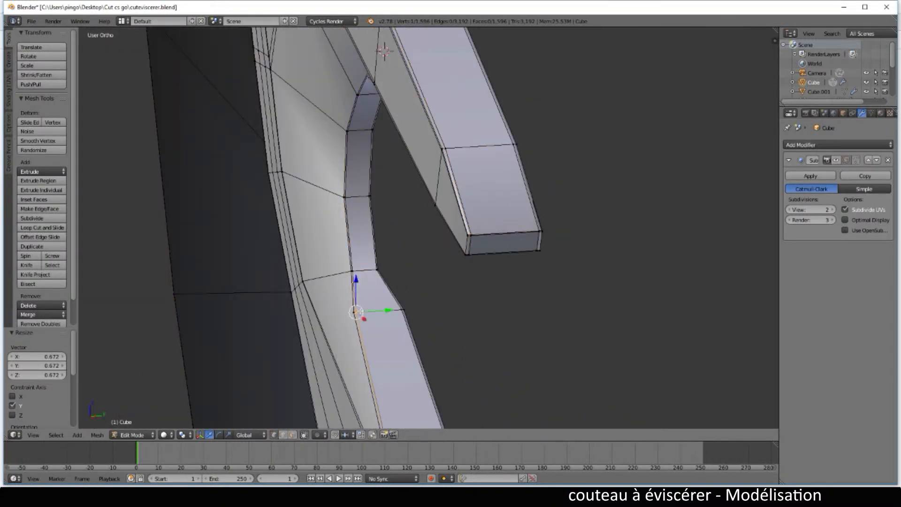
right_click(358, 308)
right_click(357, 272, "shift")
right_click(353, 196, "shift")
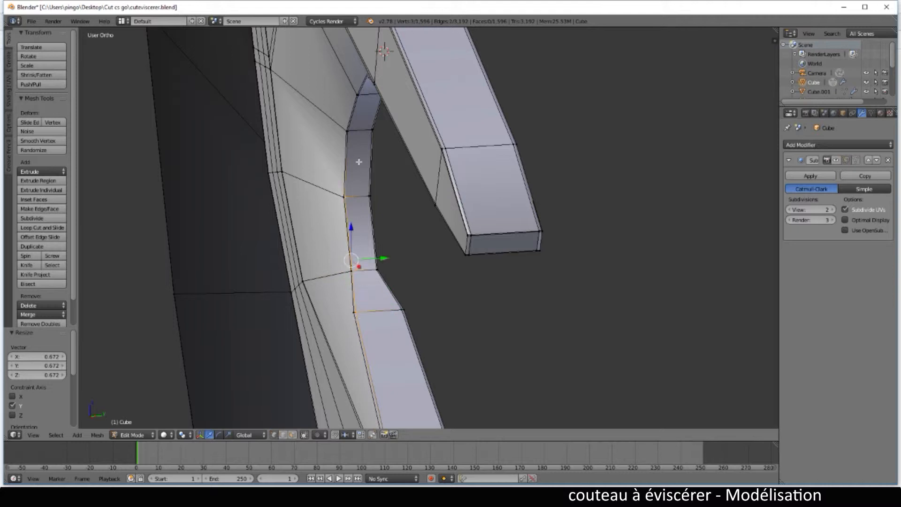
right_click(354, 130, "shift")
right_click(366, 94, "shift")
middle_click_drag(369, 158, 408, 282)
scroll(390, 175, "up", 2)
scroll(371, 227, "up", 4)
right_click(337, 201, "shift")
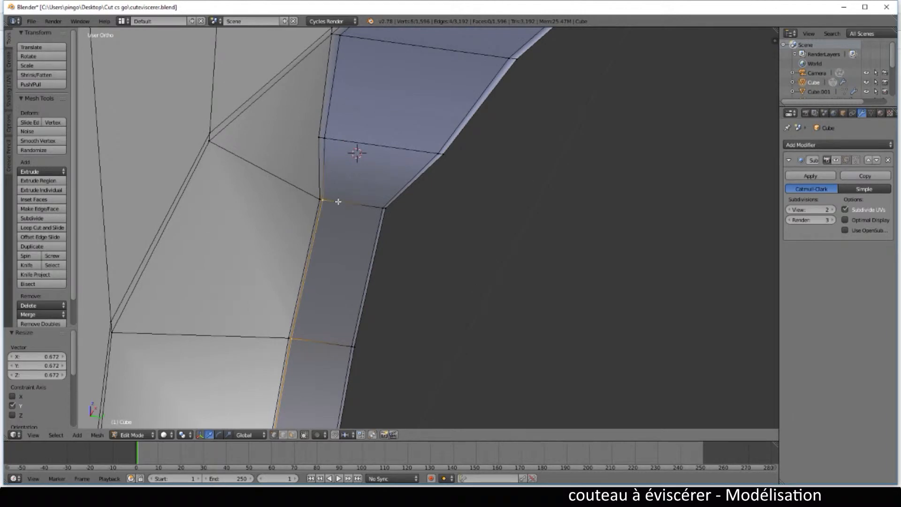
right_click(342, 140, "shift")
middle_click_drag(342, 140, 477, 269)
key("s")
key("y")
key("0")
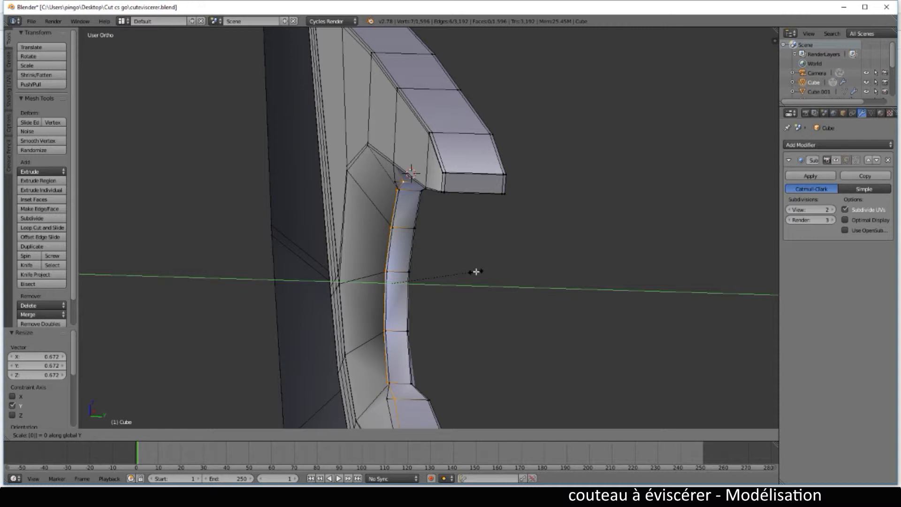
key("Return")
middle_click_drag(521, 309, 513, 302)
left_click_drag(436, 326, 445, 324)
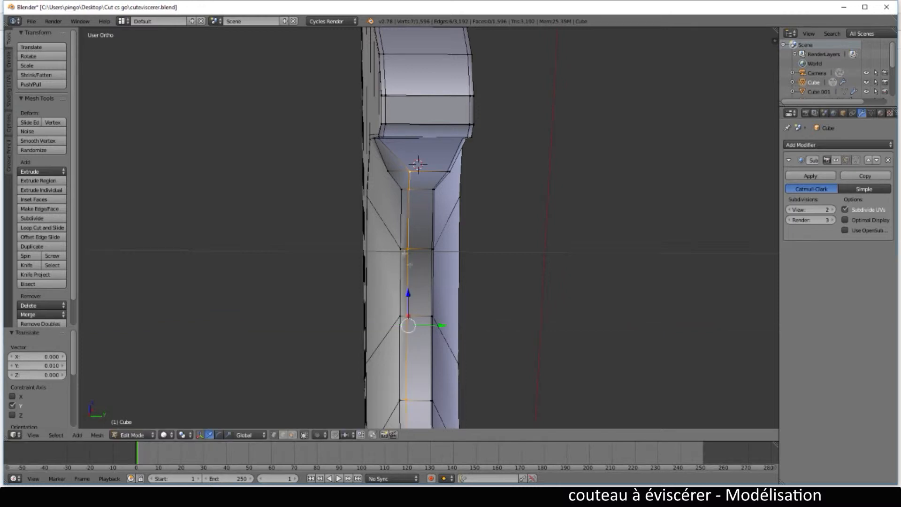
Step: Select the vertices along the outer edge on one side of the notch's inner strip, from under the hook to the lower bend
right_click(389, 173)
right_click(401, 188, "shift")
right_click(402, 248, "shift")
right_click(400, 315, "shift")
middle_click_drag(401, 316, 406, 345)
middle_click_drag(430, 393, 453, 282, "shift")
right_click(402, 164, "shift")
right_click(406, 234, "shift")
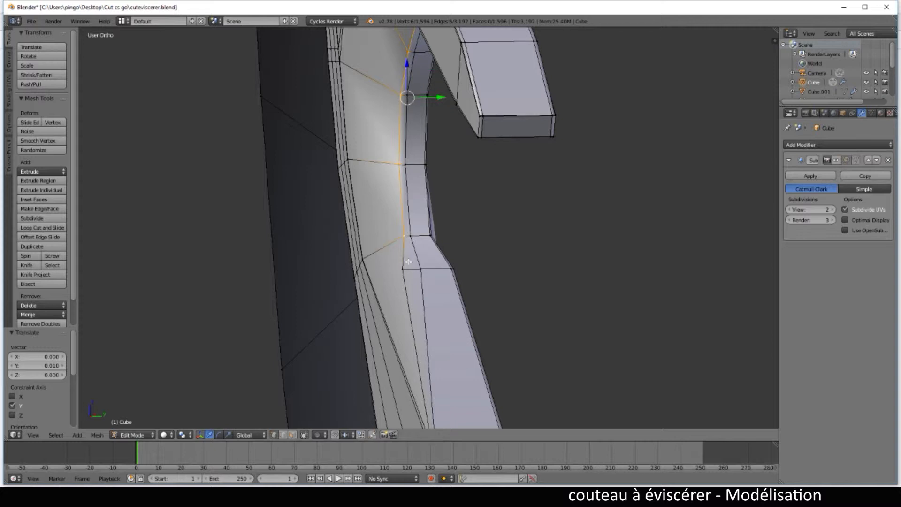
right_click(408, 268, "shift")
scroll(408, 268, "down", 5)
scroll(459, 286, "up", 3)
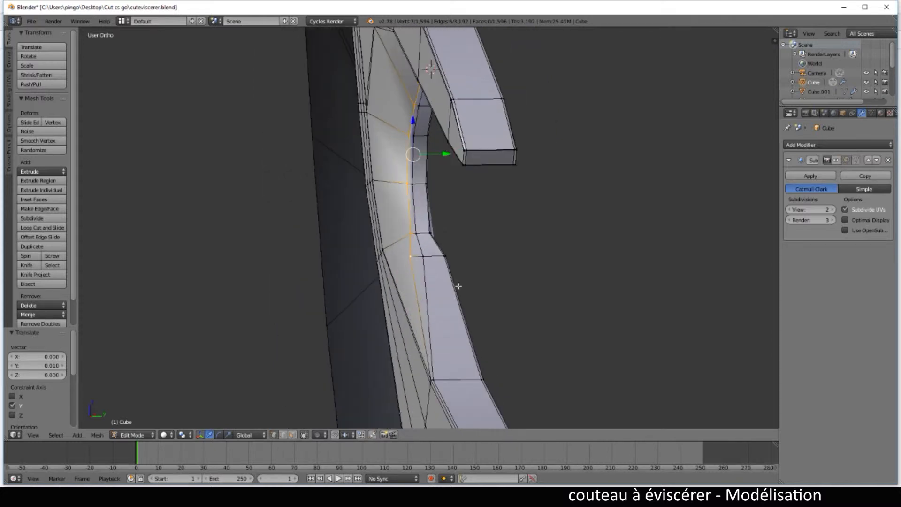
Step: Align the selected outer-edge vertices by scaling to 0 along Y, and shift them 0.011 along Y toward the inner strip
key("KP_3")
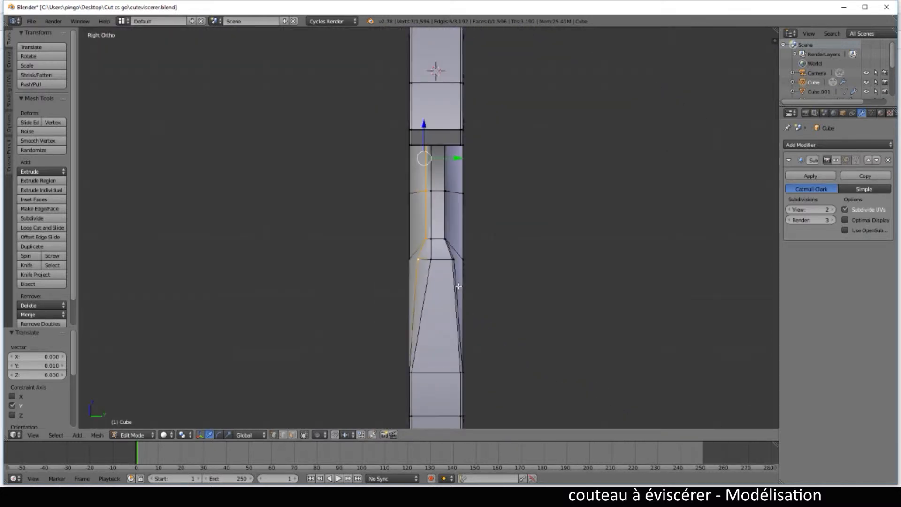
type("sy0")
key("Return")
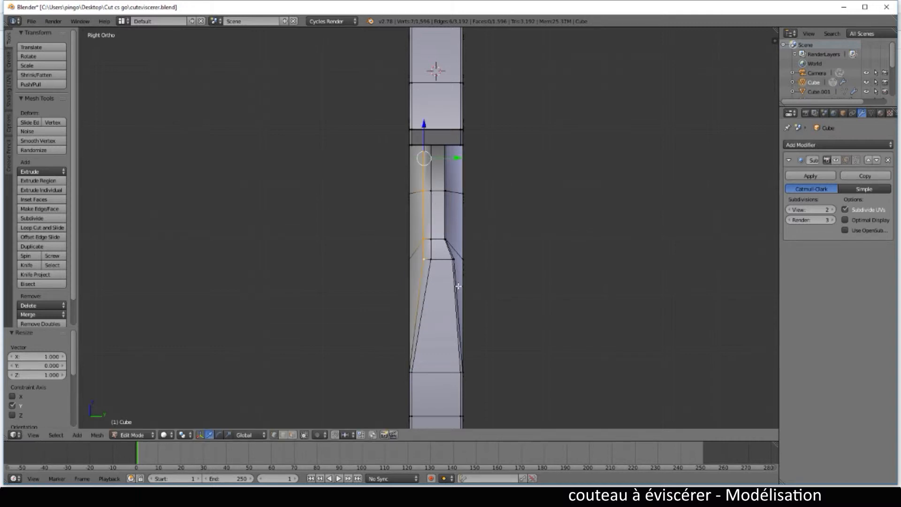
scroll(457, 287, "up", 3)
left_click_drag(456, 108, 467, 117)
scroll(460, 227, "down", 2)
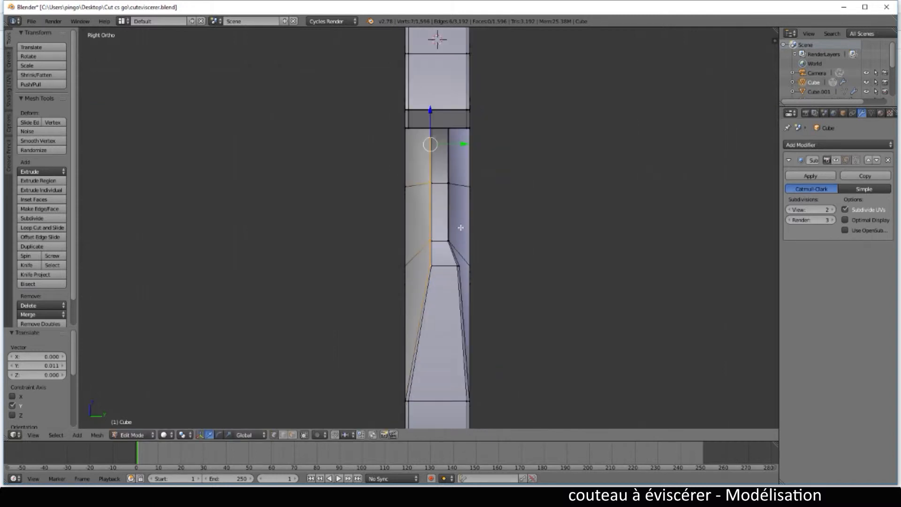
scroll(454, 257, "up", 2)
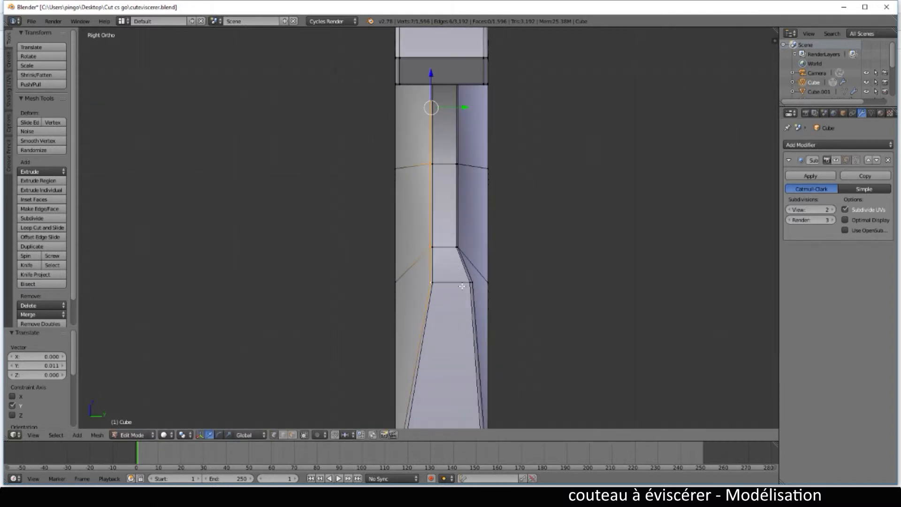
key("a")
right_click(463, 281, "alt")
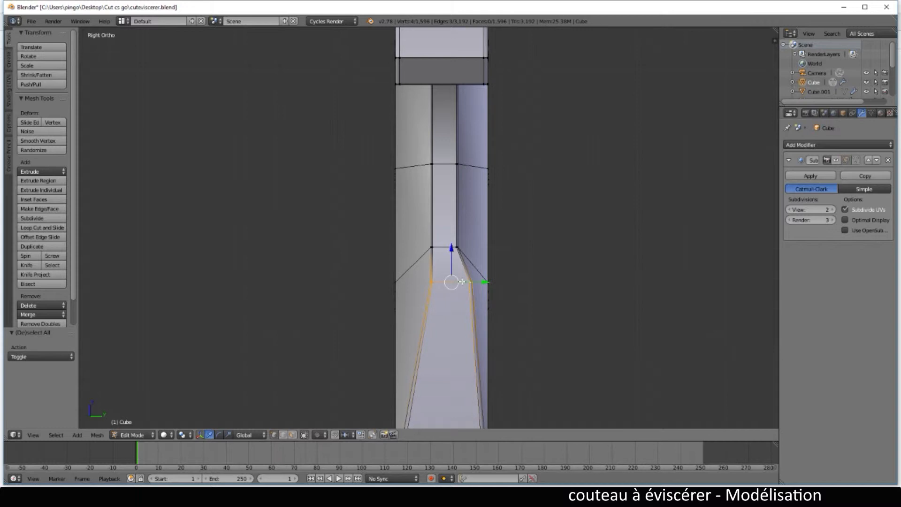
key("a")
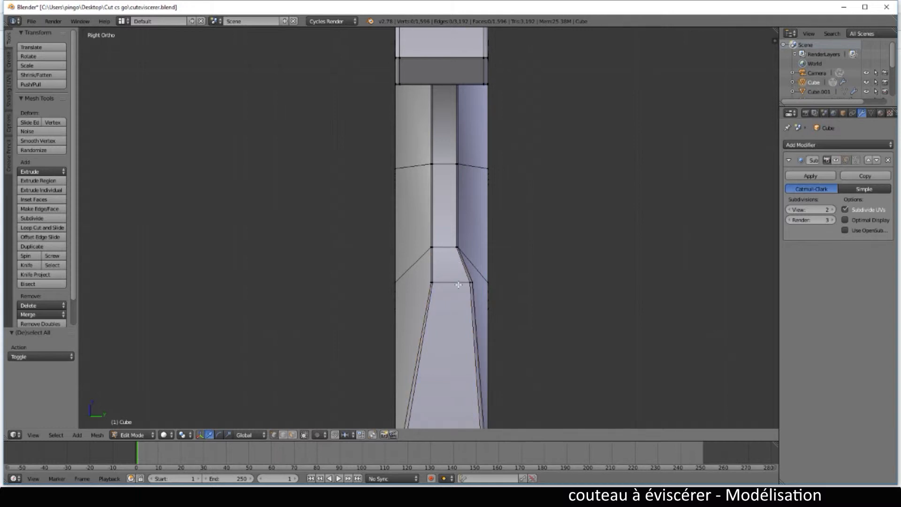
Step: Select the seven vertices along the opposite side of the notch's inner strip, from the lower bend up to the hook
right_click(467, 283)
right_click(453, 247, "shift")
right_click(449, 167, "shift")
middle_click_drag(474, 253, 496, 332)
scroll(475, 292, "up", 3)
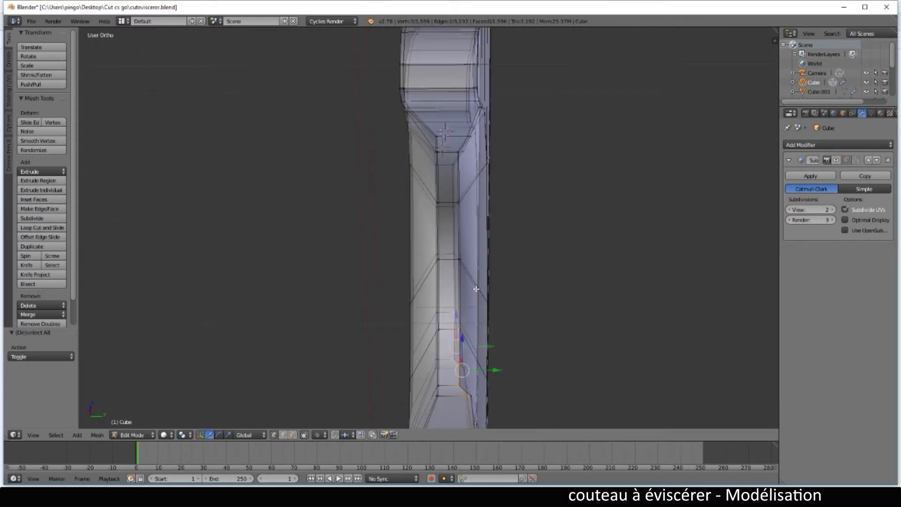
right_click(460, 206, "shift")
right_click(464, 190, "shift")
right_click(463, 121, "shift")
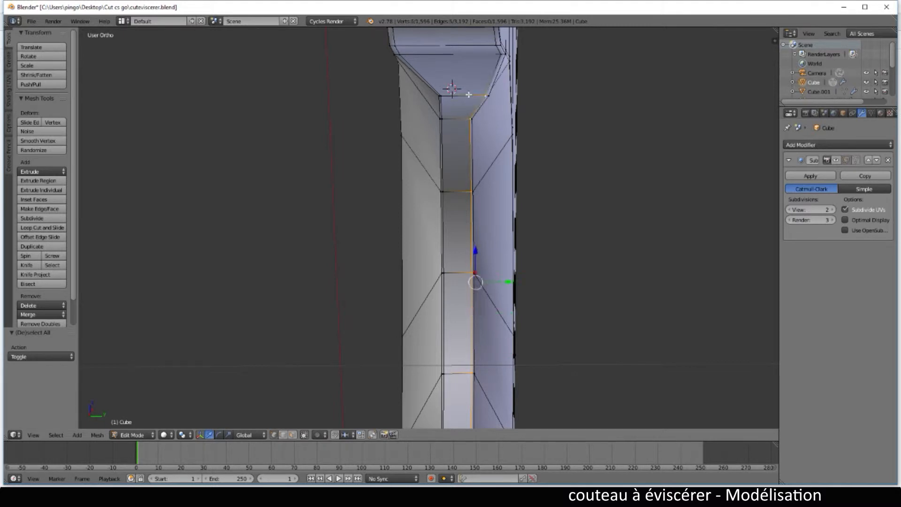
right_click(469, 98, "shift")
Step: Flatten the seven opposite-side vertices by scaling to 0 along Y, and shift them -0.008 along Y
scroll(474, 131, "down", 2)
type("sy")
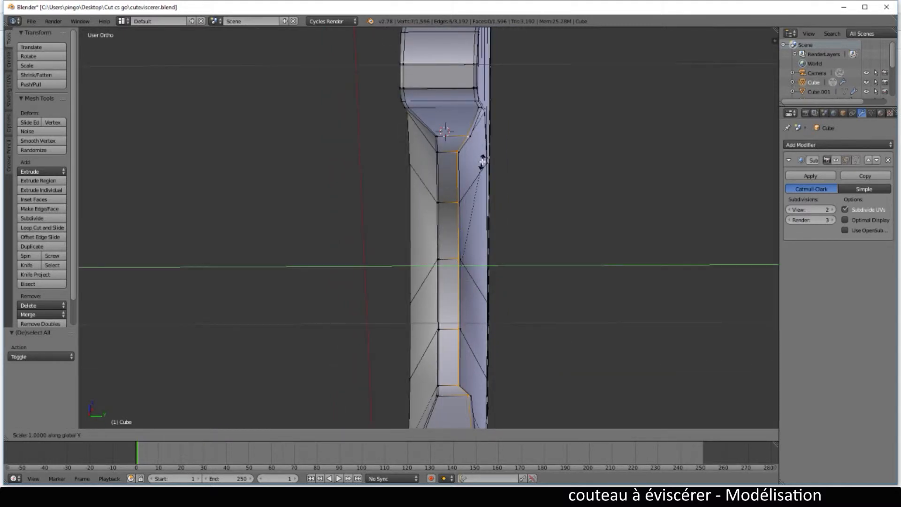
type("0")
key("Return")
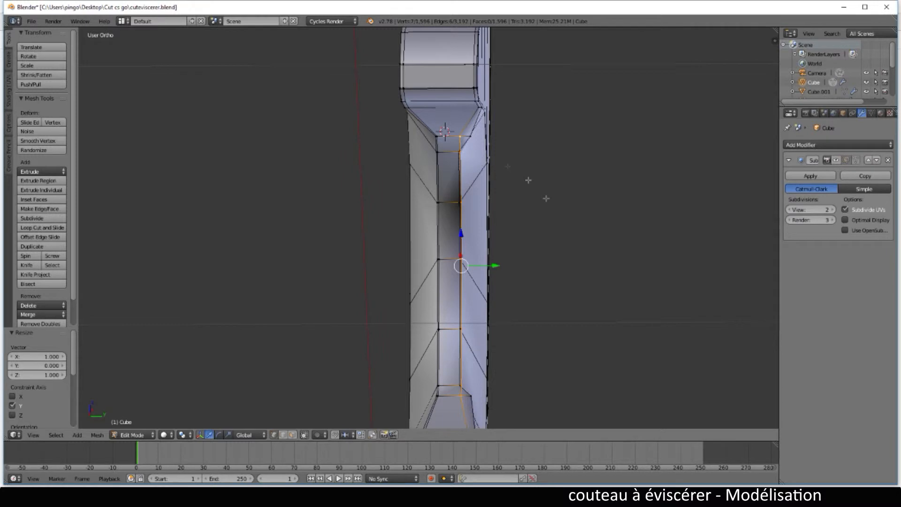
scroll(533, 181, "up", 4)
left_click_drag(530, 305, 515, 306)
scroll(516, 306, "down", 2)
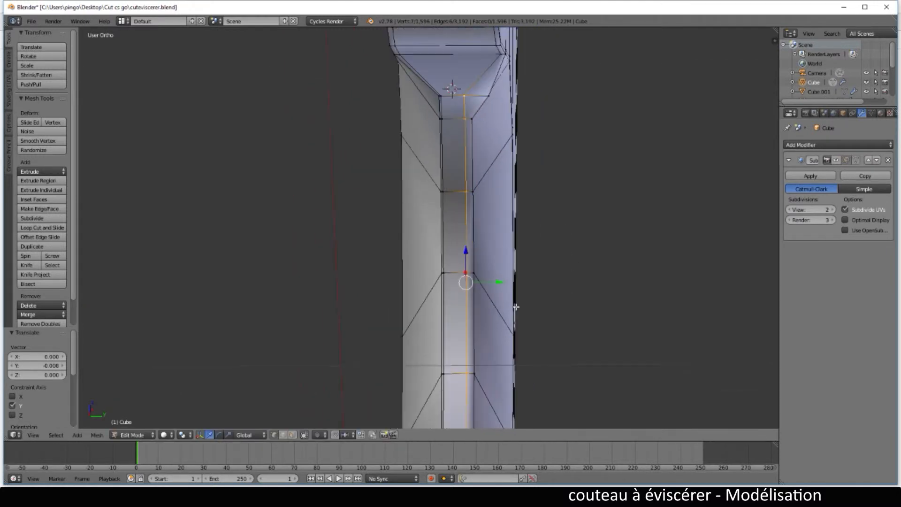
Step: Select the outer-edge vertices beside the newly aligned line, from the hook's underside down to the notch's lower bend
right_click(489, 96)
right_click(474, 228, "shift")
right_click(475, 309, "shift")
right_click(475, 399, "shift")
scroll(484, 396, "down", 2)
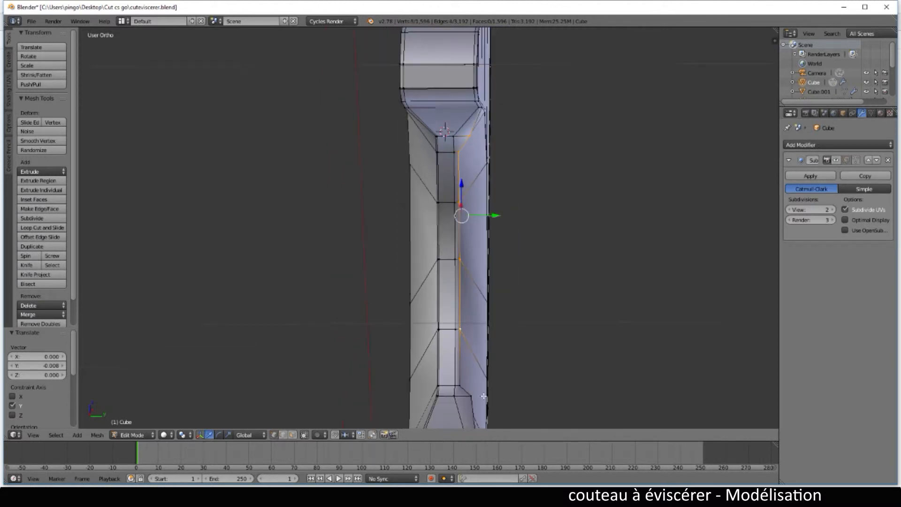
middle_click_drag(483, 397, 472, 335, "shift")
right_click(470, 332, "shift")
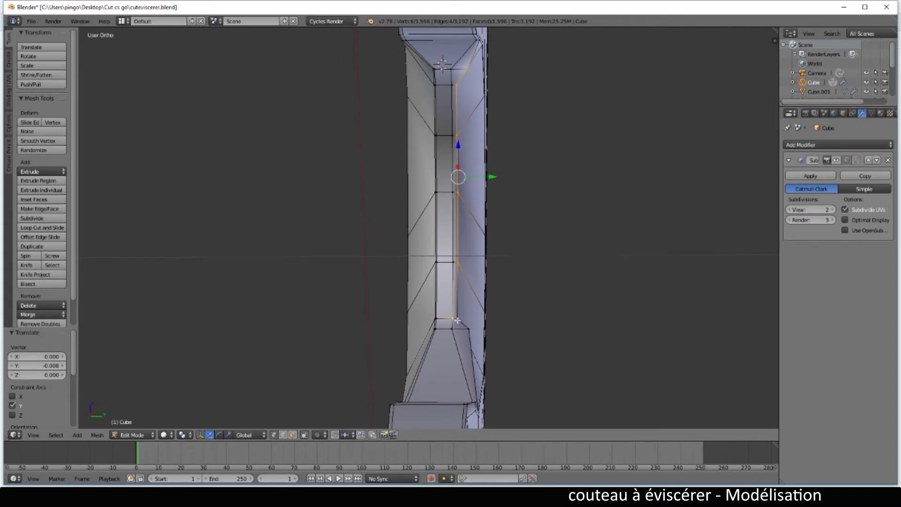
right_click(470, 332, "shift")
scroll(464, 305, "up", 3)
middle_click_drag(464, 305, 486, 328)
Step: Scale the selected outer-edge vertices to 0 along Y and shift them -0.008 along Y toward the strip
type("sy0")
key("Return")
key("KP_1")
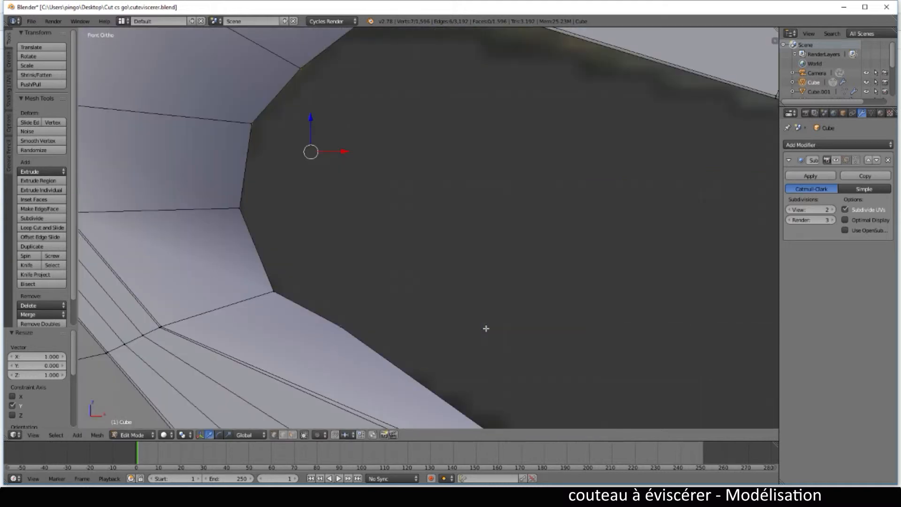
key("KP_3")
scroll(495, 329, "up", 3)
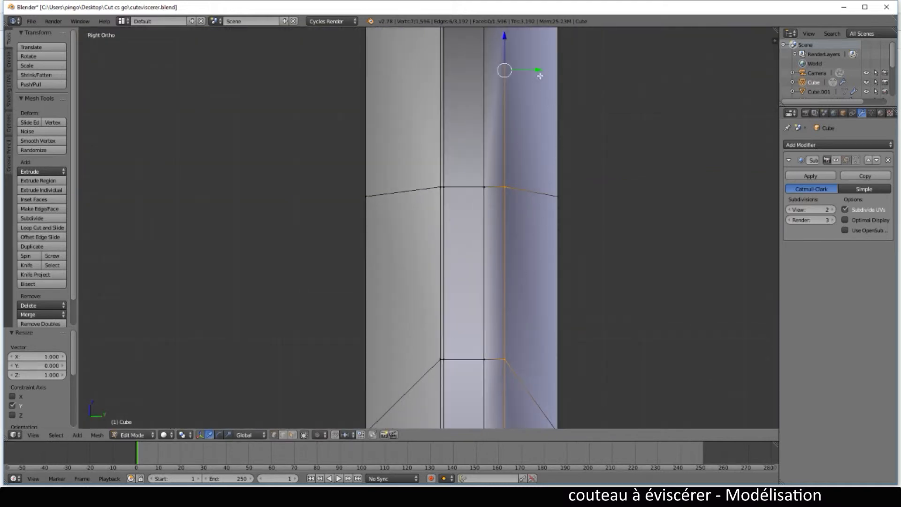
left_click_drag(539, 73, 522, 74)
middle_click_drag(523, 74, 543, 232)
scroll(543, 234, "down", 4)
scroll(544, 233, "up", 2)
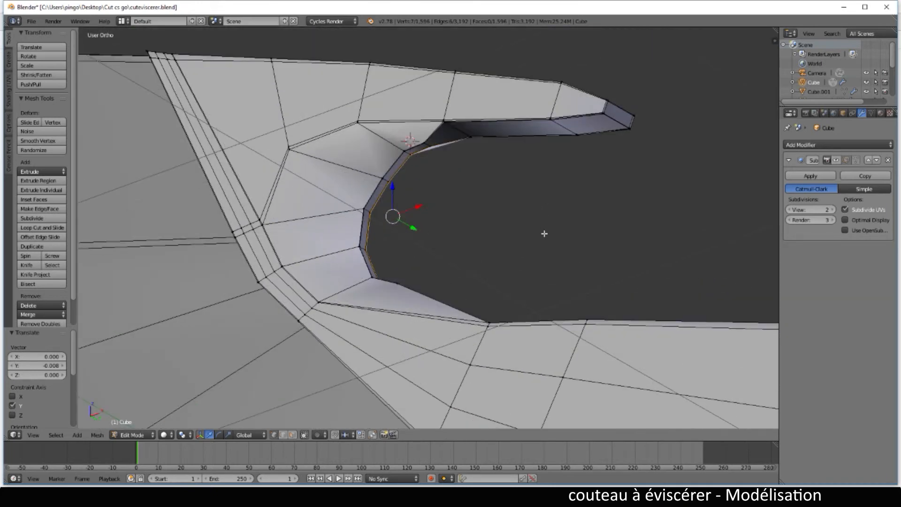
Step: Box-select all vertices of the notch's curved inner edge through the full blade thickness in a see-through front view
key("KP_1")
scroll(505, 266, "up", 2)
scroll(505, 266, "down", 3)
middle_click_drag(505, 264, 405, 283)
key("KP_1")
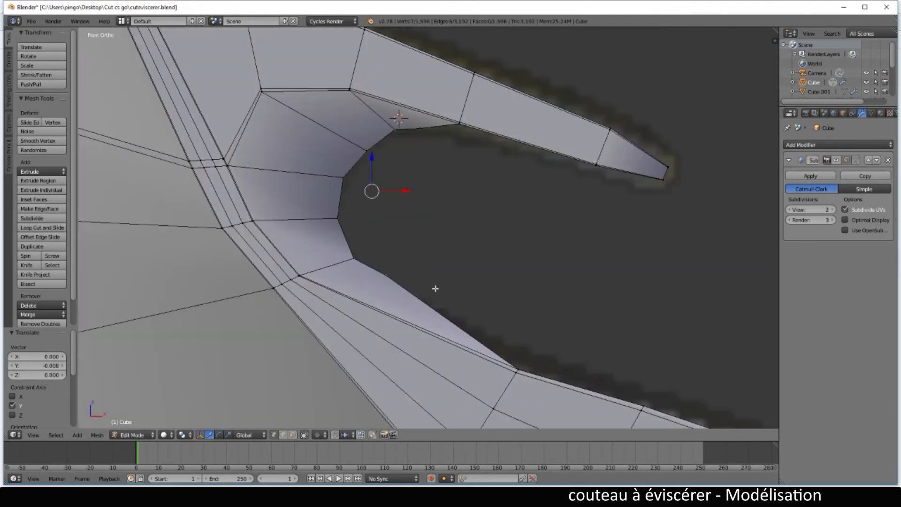
key("alt+z")
key("a")
key("b")
left_click_drag(333, 209, 408, 276)
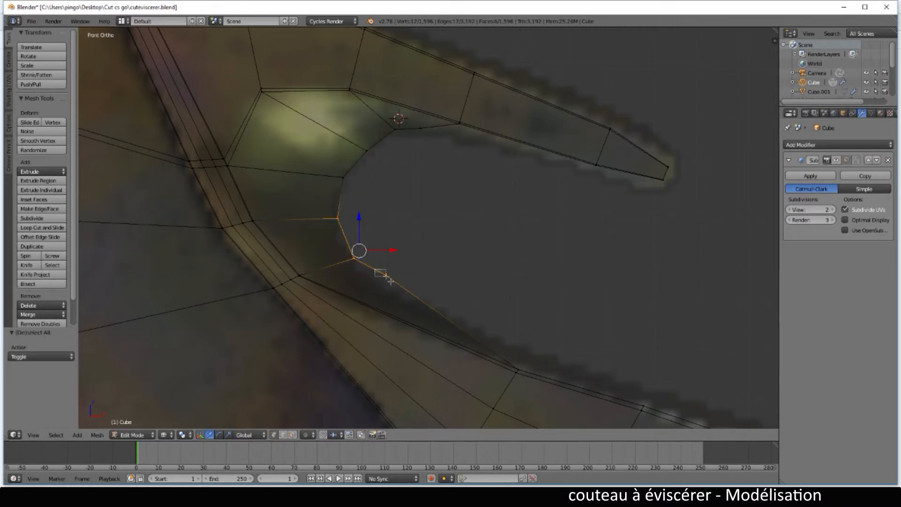
key("b")
left_click_drag(340, 163, 361, 193)
key("b")
left_click_drag(361, 140, 383, 158)
key("b")
left_click_drag(389, 126, 412, 148)
key("b")
left_click_drag(394, 117, 436, 152)
Step: Show the mesh as wireframe and add the two corner vertices on the hook's underside to the strip selection
middle_click_drag(468, 206, 444, 211)
key("z")
scroll(446, 217, "up", 2)
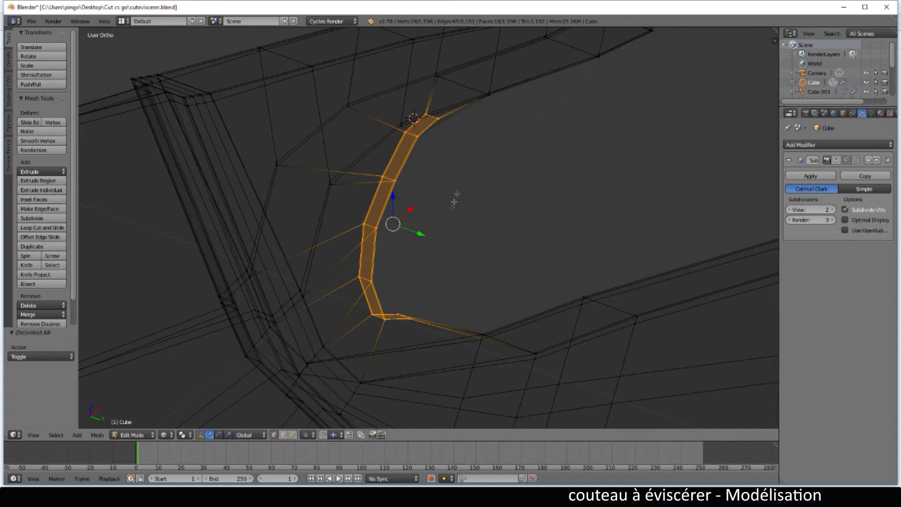
scroll(469, 170, "up", 1)
scroll(469, 173, "up", 4, "shift")
scroll(469, 175, "up", 3)
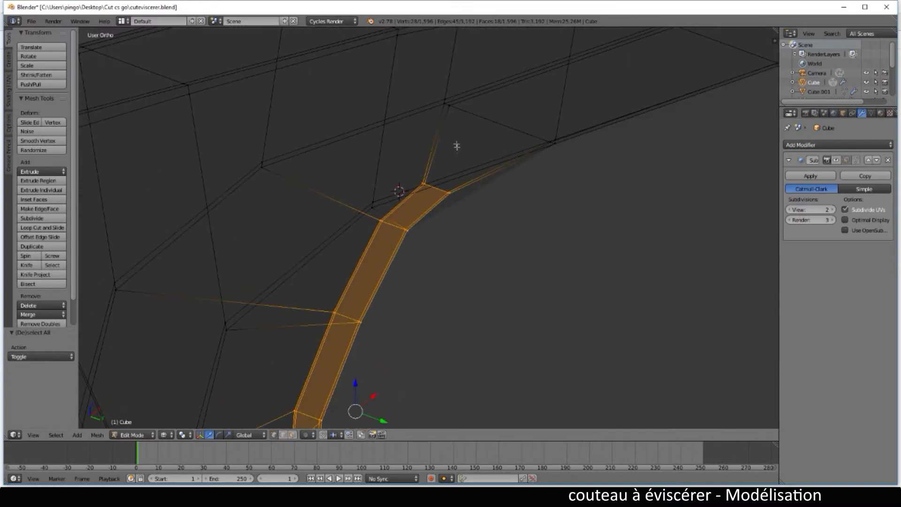
right_click(445, 101, "shift")
right_click(550, 142, "shift")
key("f")
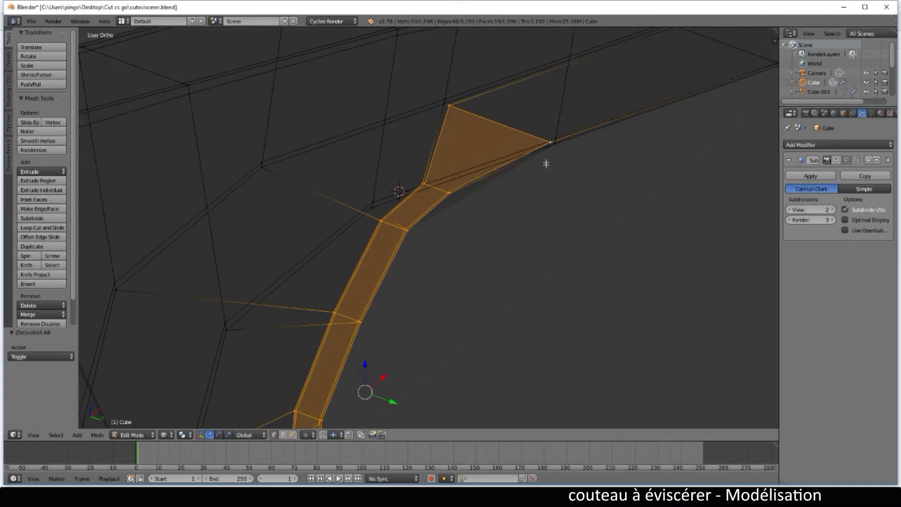
Step: Add the two vertices at the lower end of the notch to the selection, covering the strip's bottom face
scroll(519, 279, "down", 2)
middle_click_drag(519, 280, 413, 364)
scroll(420, 267, "up", 4, "shift")
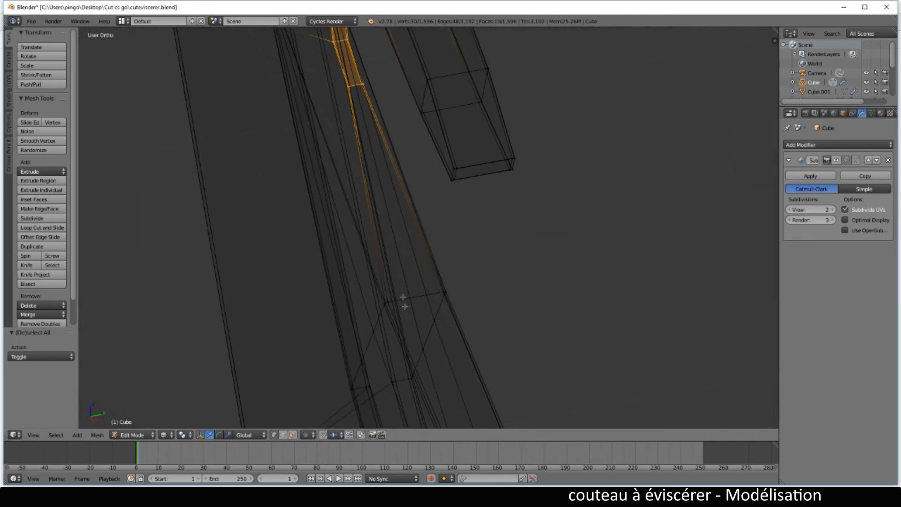
scroll(384, 329, "up", 3)
right_click(359, 356, "ctrl")
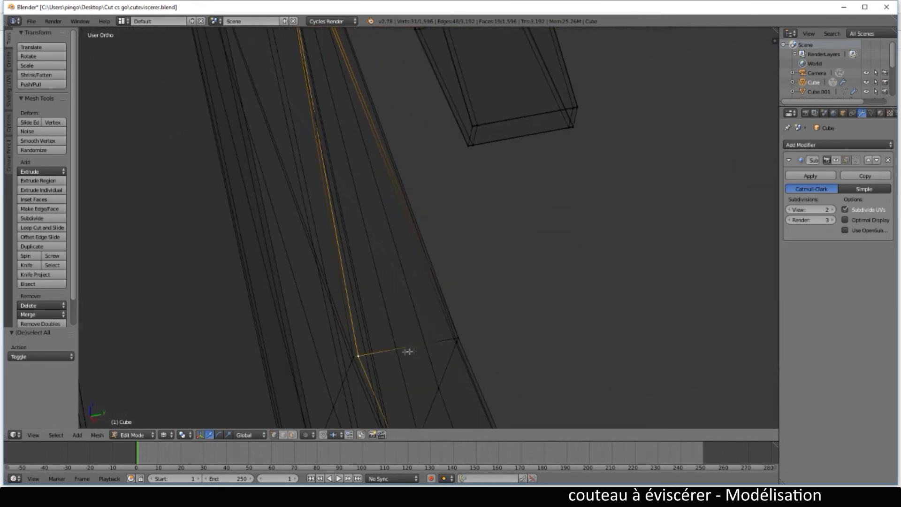
right_click(452, 337, "shift")
mouse_move(491, 364)
middle_mouse_down()
mouse_move(487, 370)
mouse_move(506, 336)
mouse_move(444, 296)
mouse_move(501, 375)
mouse_move(494, 362)
middle_mouse_up()
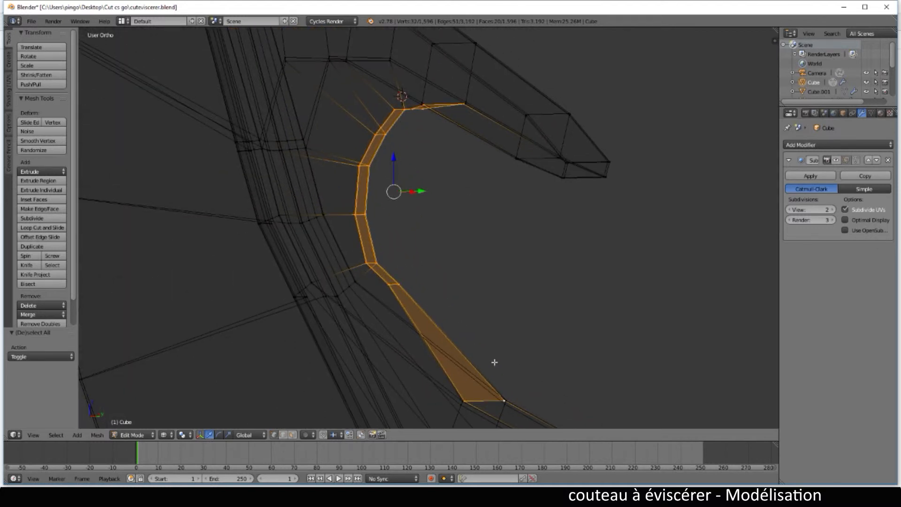
Step: Scale the selected notch strip down along Y into a thin cutting edge, and return to solid shading to check the blade
key("s")
key("y")
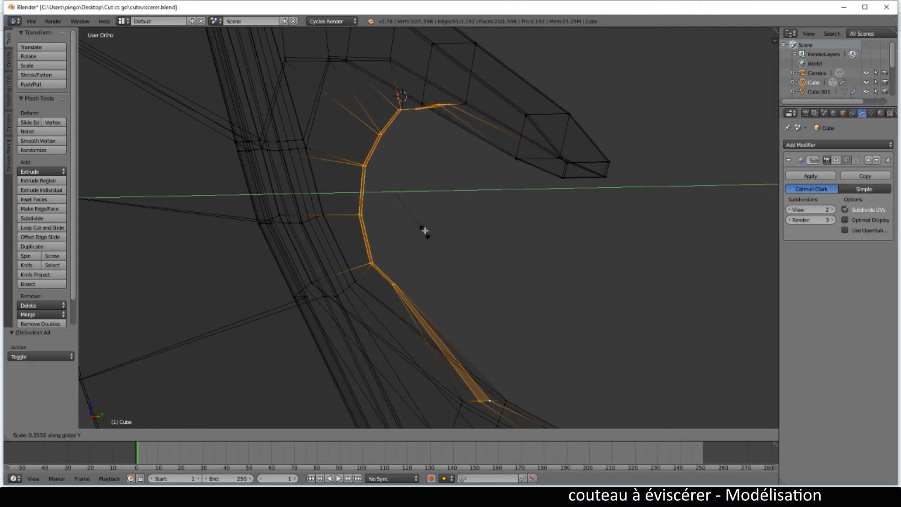
left_click(414, 197)
key("Tab")
key("z")
middle_click_drag(422, 225, 475, 280)
key("Tab")
Step: Select the pair of edge vertices under the hook and move them -0.011 along Z
scroll(455, 215, "up", 6)
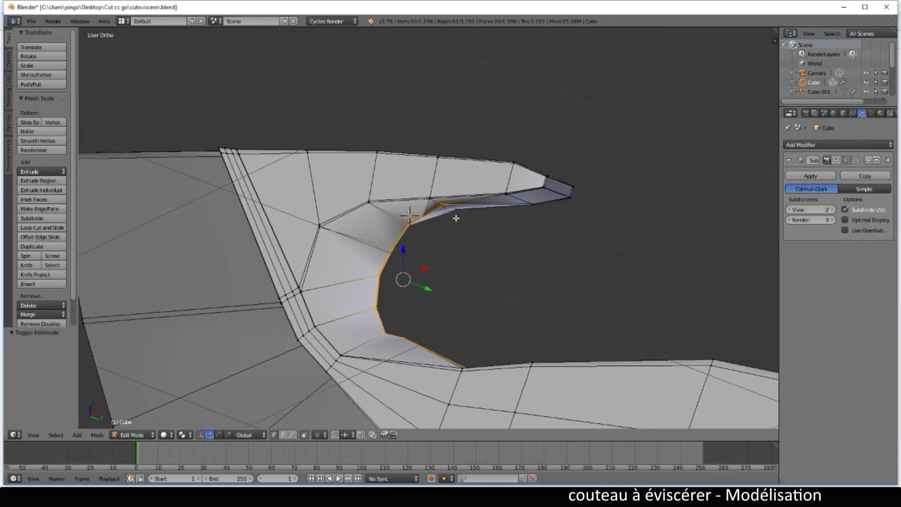
scroll(452, 193, "up", 1)
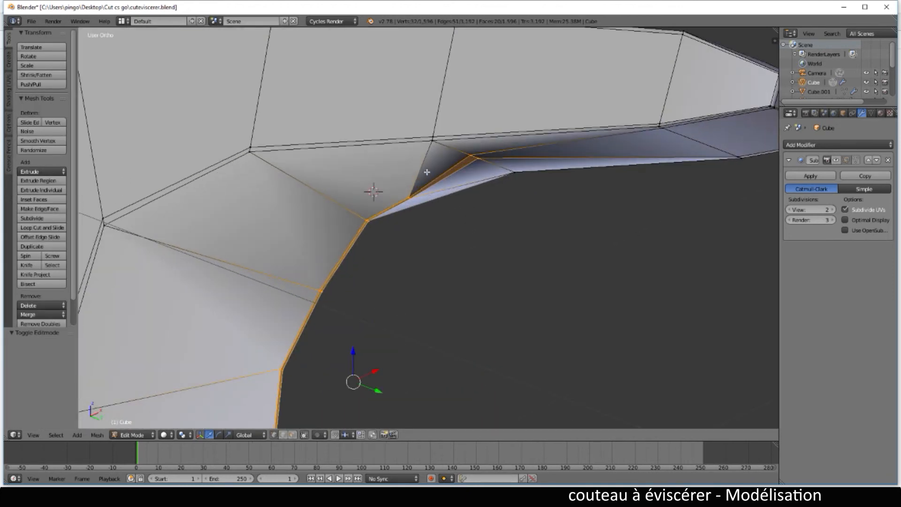
scroll(425, 169, "up", 2)
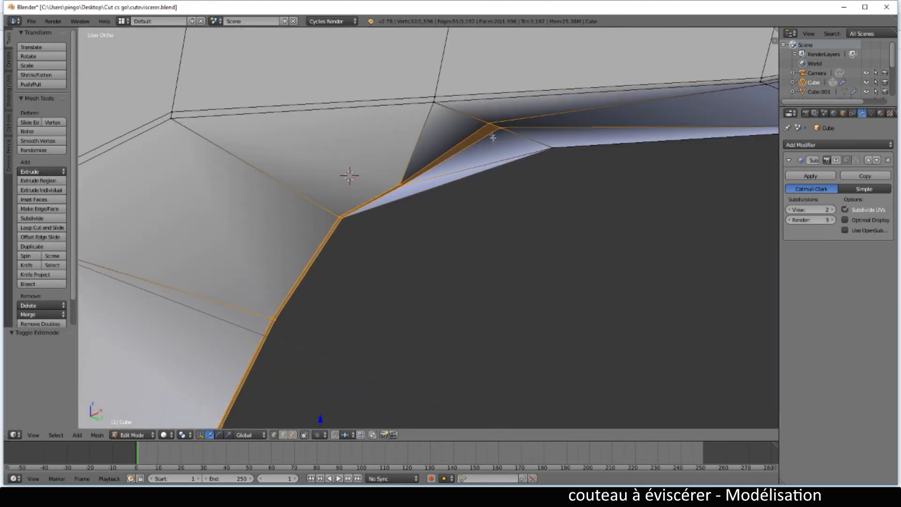
right_click(488, 123)
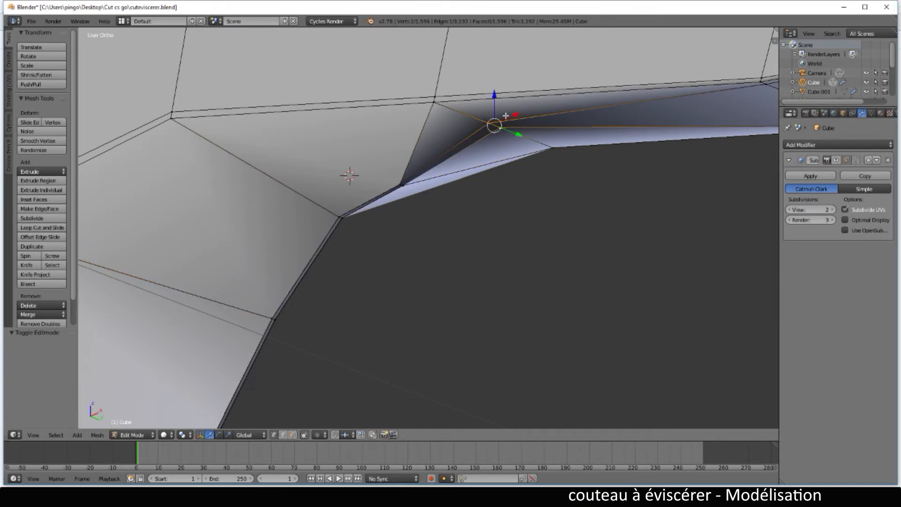
key("KP_1")
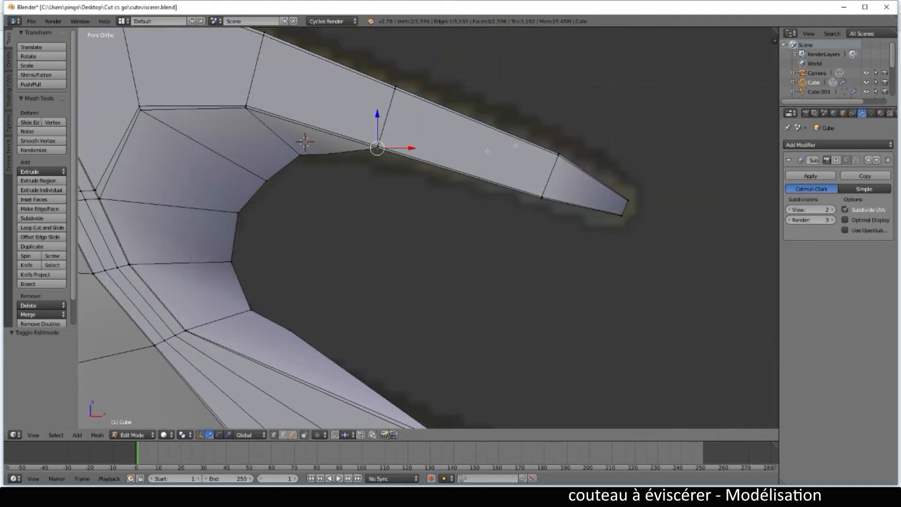
scroll(386, 158, "up", 3)
left_click_drag(402, 169, 399, 182)
middle_click_drag(400, 182, 473, 273)
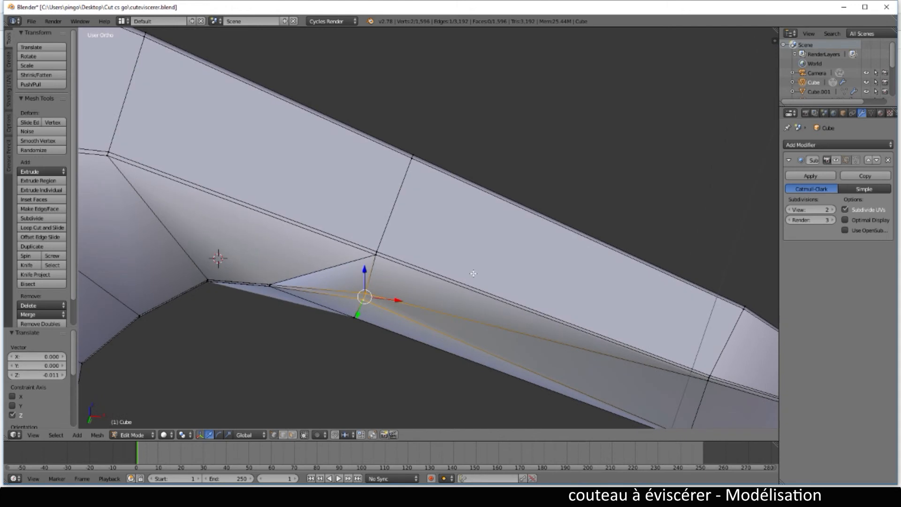
Step: Select the neighbouring edge vertices nearer the notch's curve and shift them -0.005 along Y
right_click(270, 285)
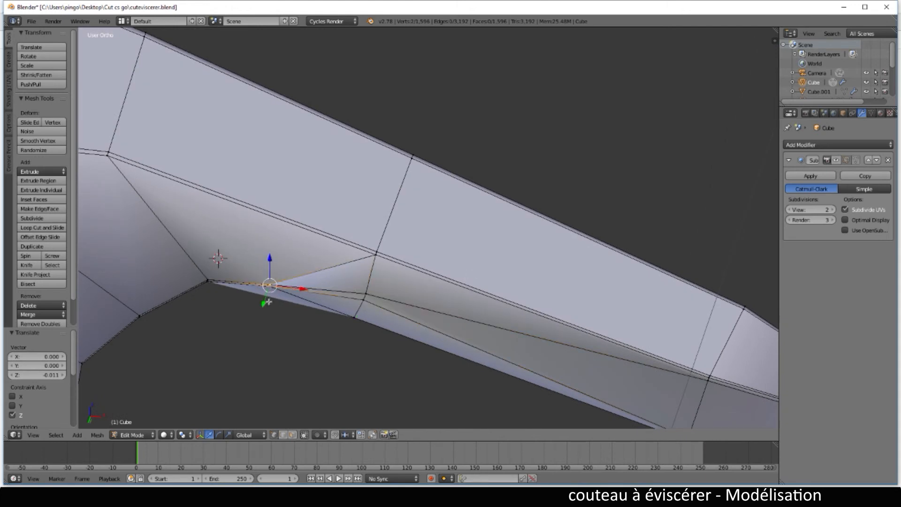
key("g")
key("y")
left_click(266, 298)
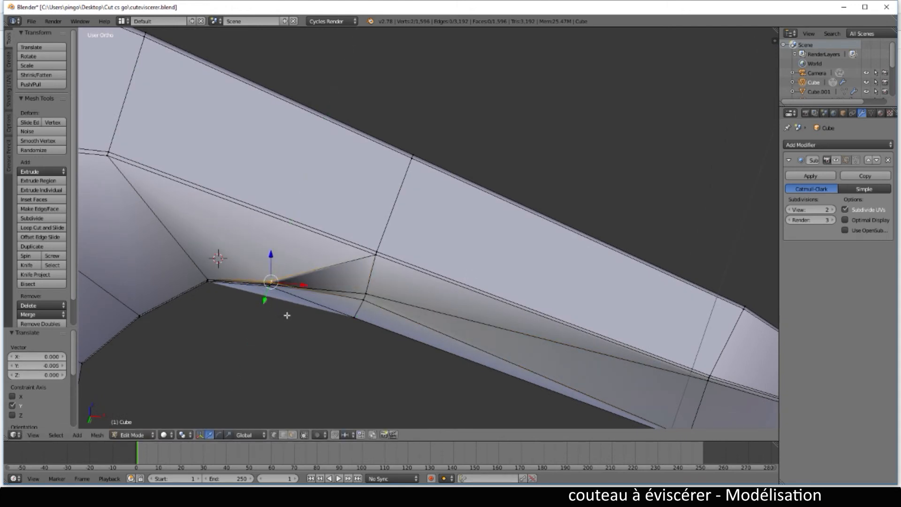
Step: Undo the last Y shift of the edge vertices and show the notch in a front wireframe view
key("KP_1")
key("ctrl+z")
key("z")
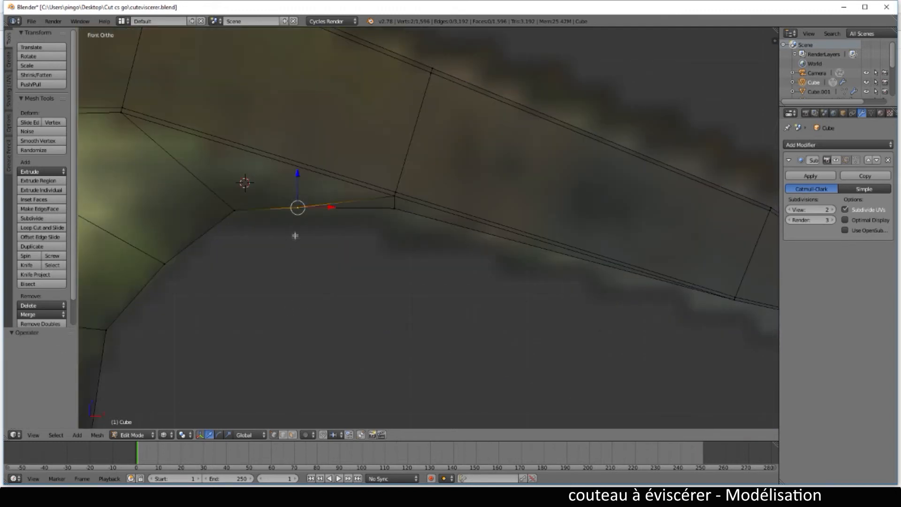
Step: Box-select the overlapping edge vertices between the notch's curve and the hook, and raise them about 0.0016 along Z
key("b")
left_click_drag(292, 198, 310, 222)
left_click_drag(297, 177, 296, 176)
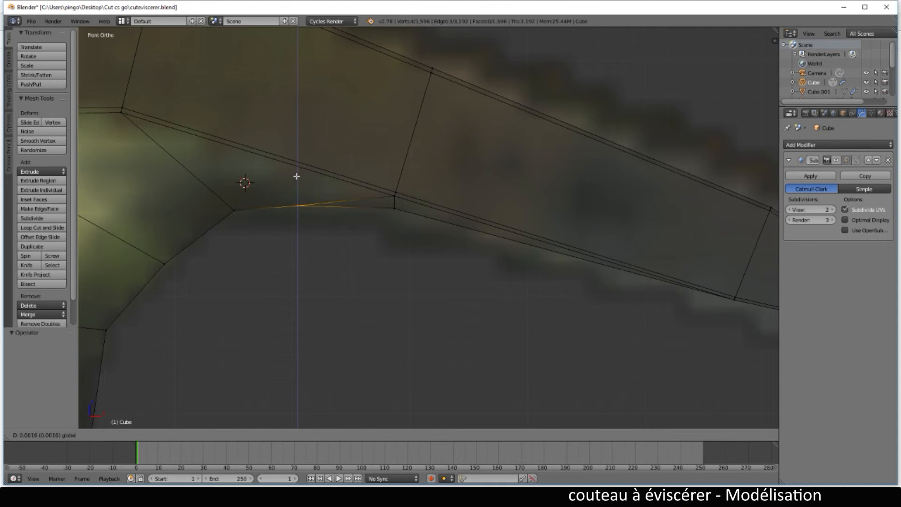
left_click(295, 177)
Step: Return the blade to Object Mode with solid shading and enable its Subdivision Surface modifier's display in the viewport
key("Tab")
key("z")
scroll(411, 318, "down", 1)
mouse_move(411, 319)
middle_mouse_down()
mouse_move(446, 311)
mouse_move(408, 283)
mouse_move(382, 297)
mouse_move(410, 323)
middle_mouse_up()
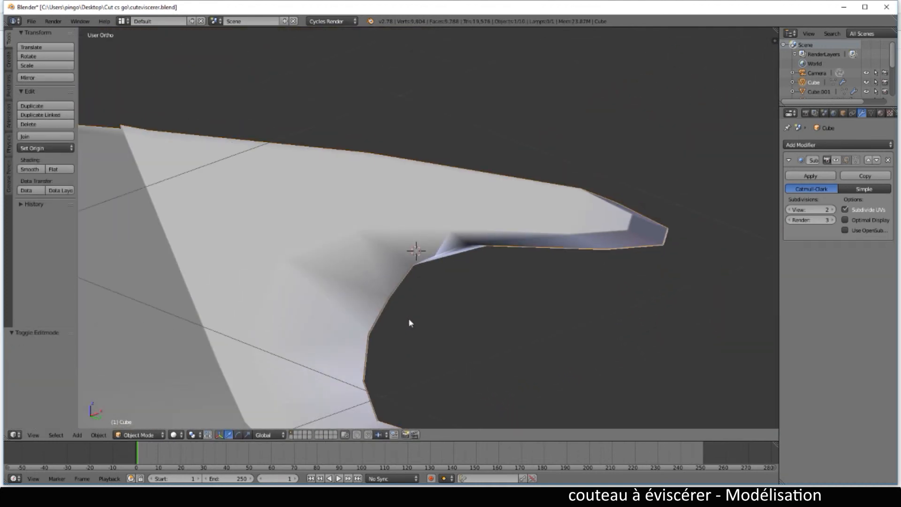
left_click(836, 161)
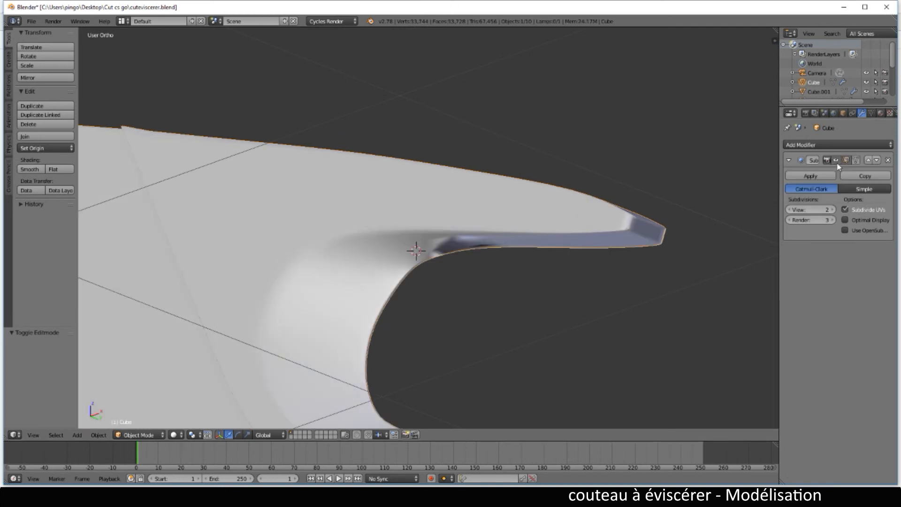
scroll(541, 298, "down", 4)
middle_click_drag(540, 298, 526, 312)
scroll(526, 311, "down", 4)
scroll(526, 311, "up", 4)
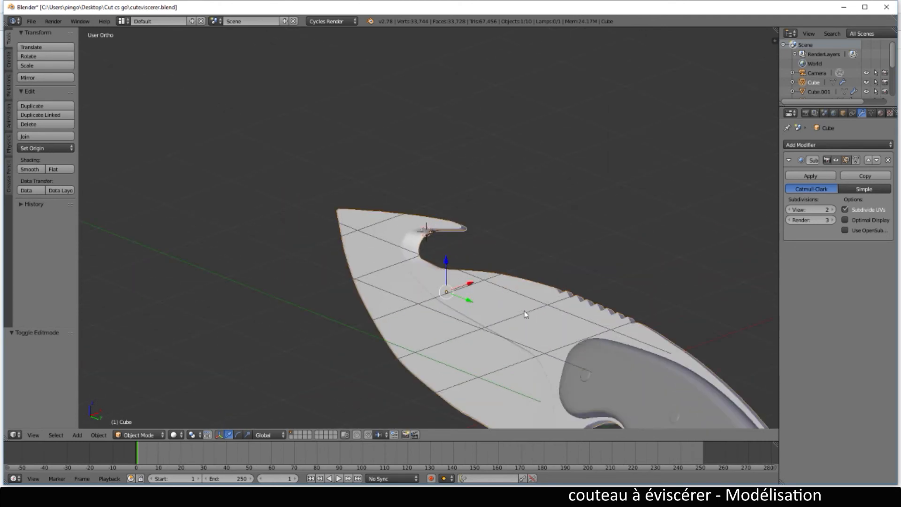
Step: Recalculate the normals of the blade's entire mesh to face outside, and return to Object Mode
key("a")
right_click(517, 310)
key("Tab")
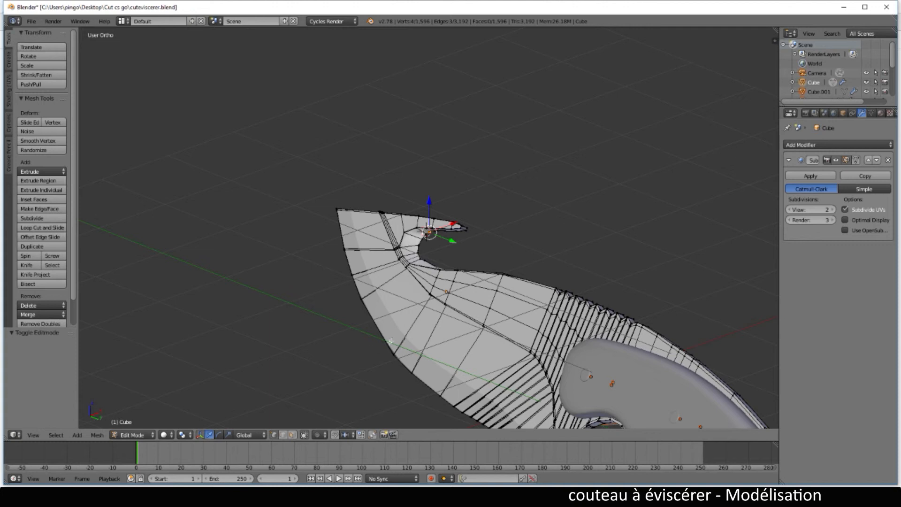
key("a")
scroll(455, 284, "up", 6)
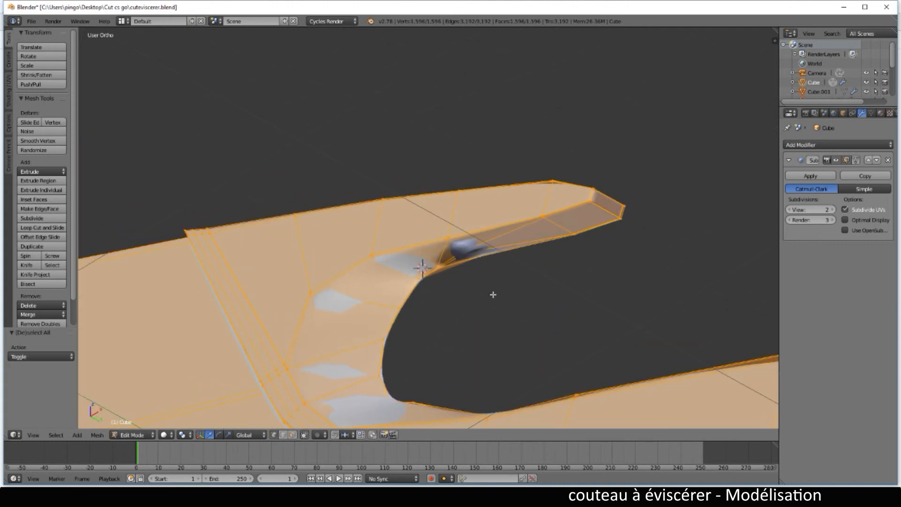
key("ctrl+n")
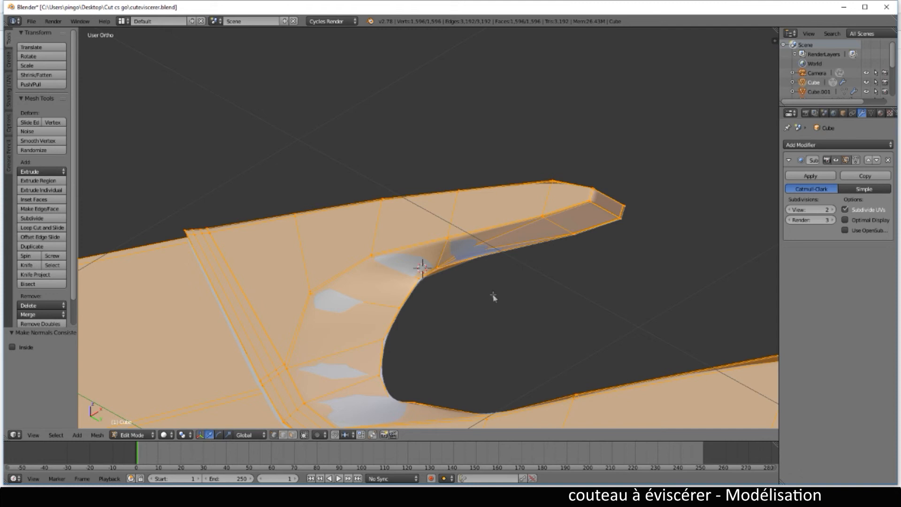
key("Tab")
Step: Examine the smoothed notch and the hook's underside from several angles, checking the shading and the blend between them
scroll(484, 288, "down", 5)
scroll(478, 302, "up", 8)
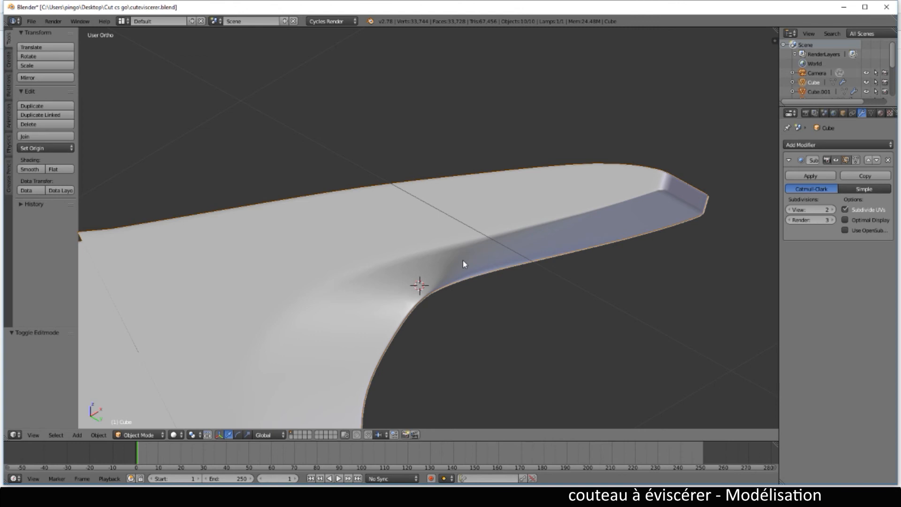
scroll(473, 273, "down", 5)
scroll(486, 285, "up", 7)
middle_click_drag(485, 285, 505, 339)
key("Tab")
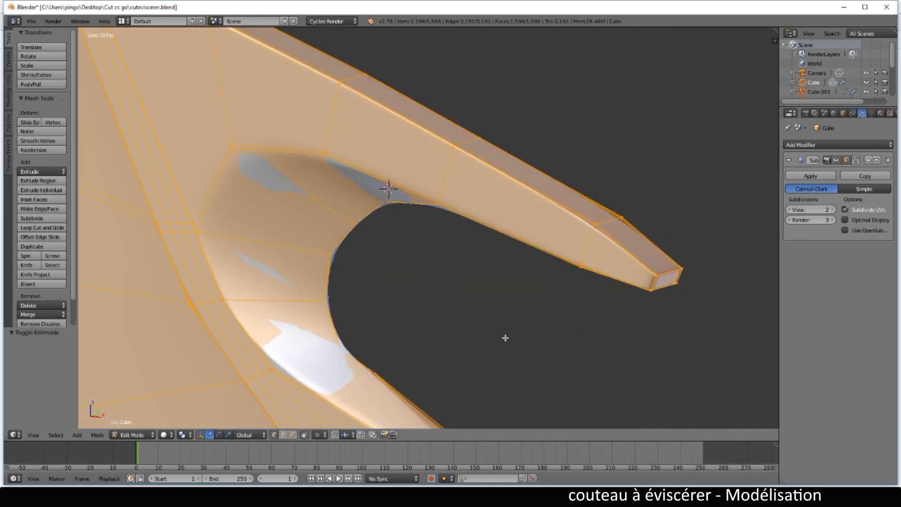
scroll(505, 341, "down", 8)
key("Tab")
scroll(505, 336, "up", 7)
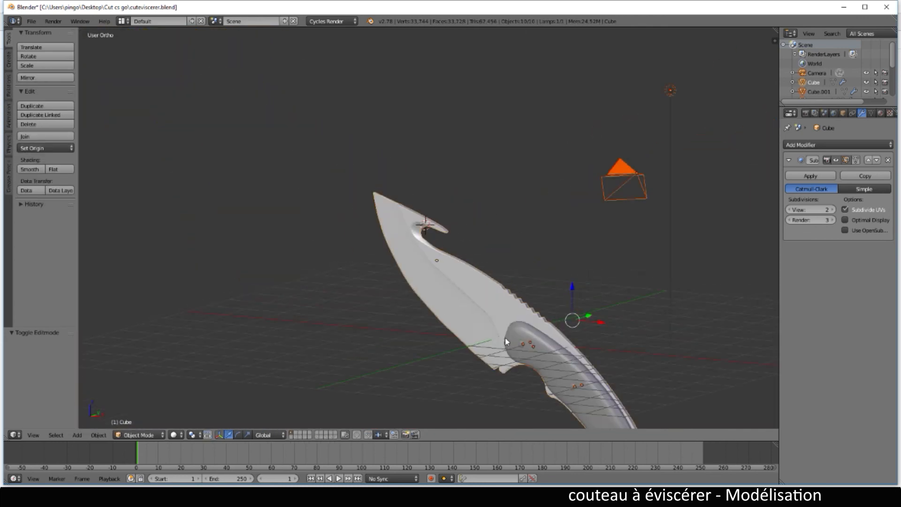
middle_click_drag(505, 336, 569, 344)
Step: Frame the whole knife in front view and select only the blade object
key("KP_1")
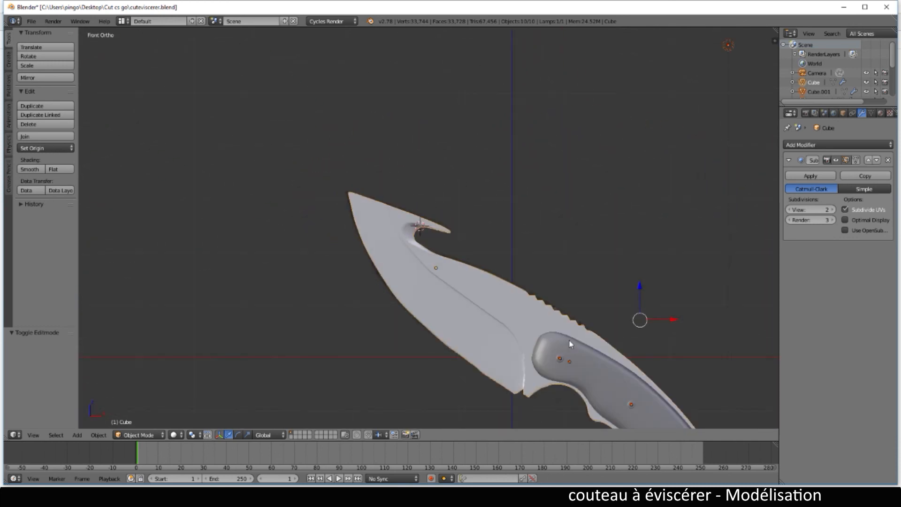
scroll(570, 339, "down", 2)
scroll(570, 340, "up", 2)
middle_click_drag(569, 340, 427, 202, "shift")
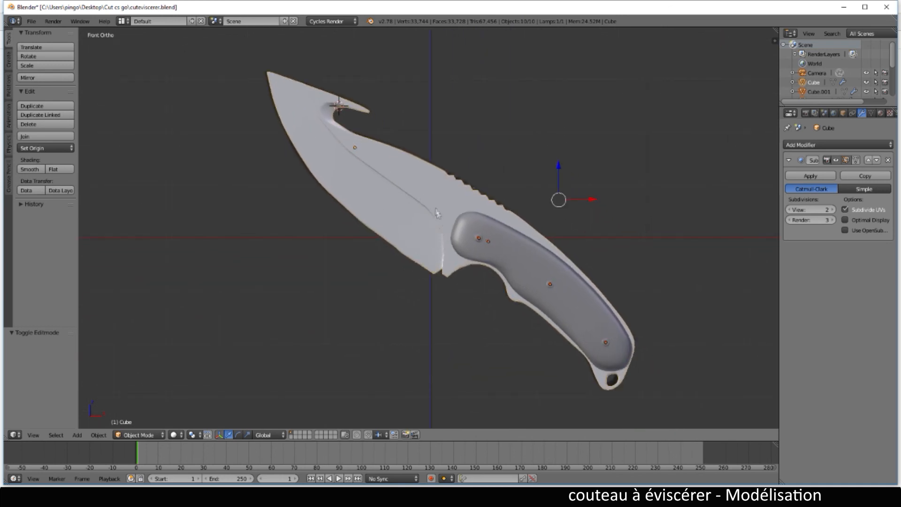
scroll(432, 207, "up", 2)
scroll(433, 207, "down", 1)
right_click(433, 207)
scroll(433, 207, "down", 1)
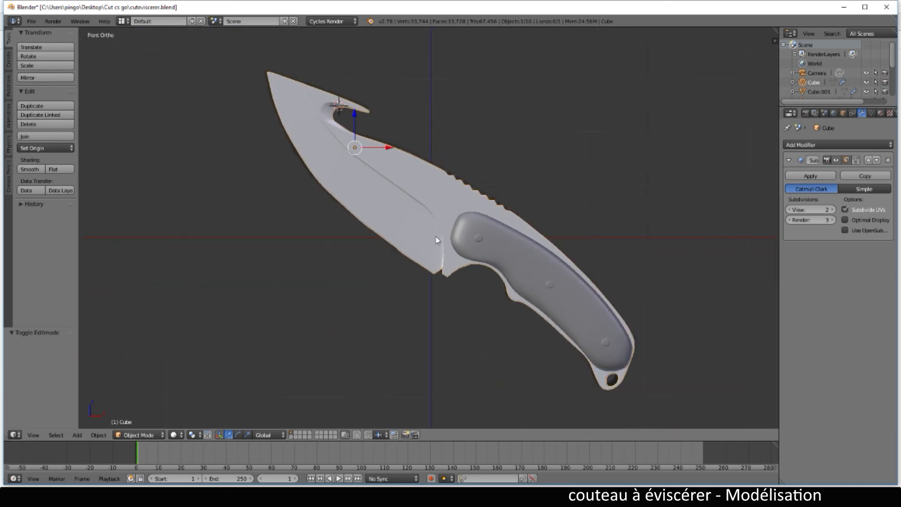